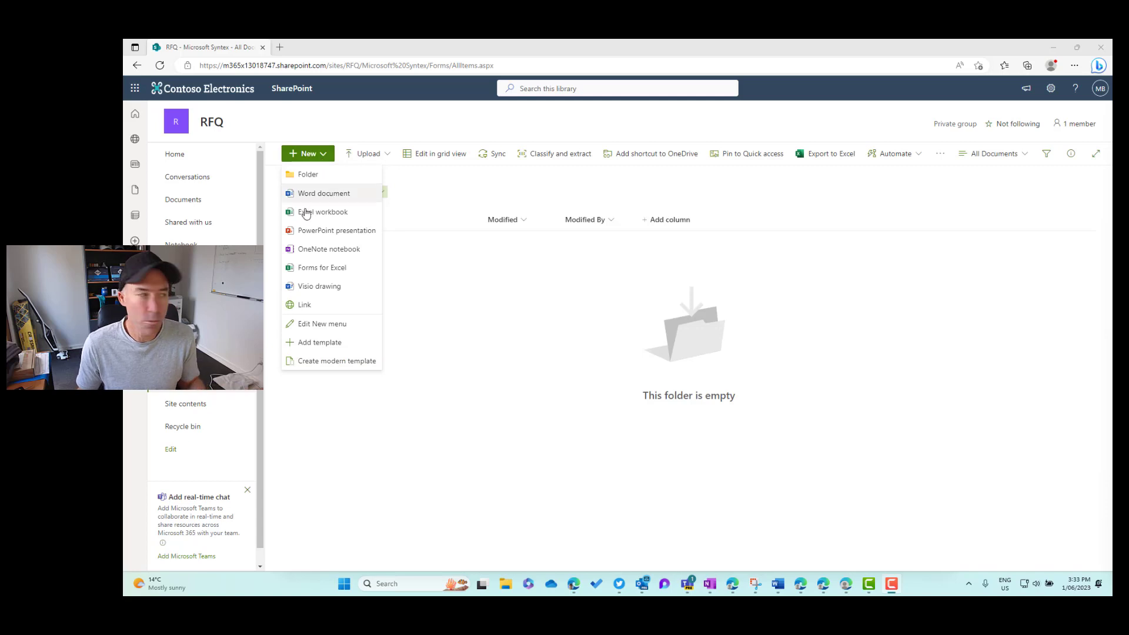
Start a modern template from '[Reminder] - Contract Renewal Letter.docx' in the Custom Command Bar documents.
left_click(321, 362)
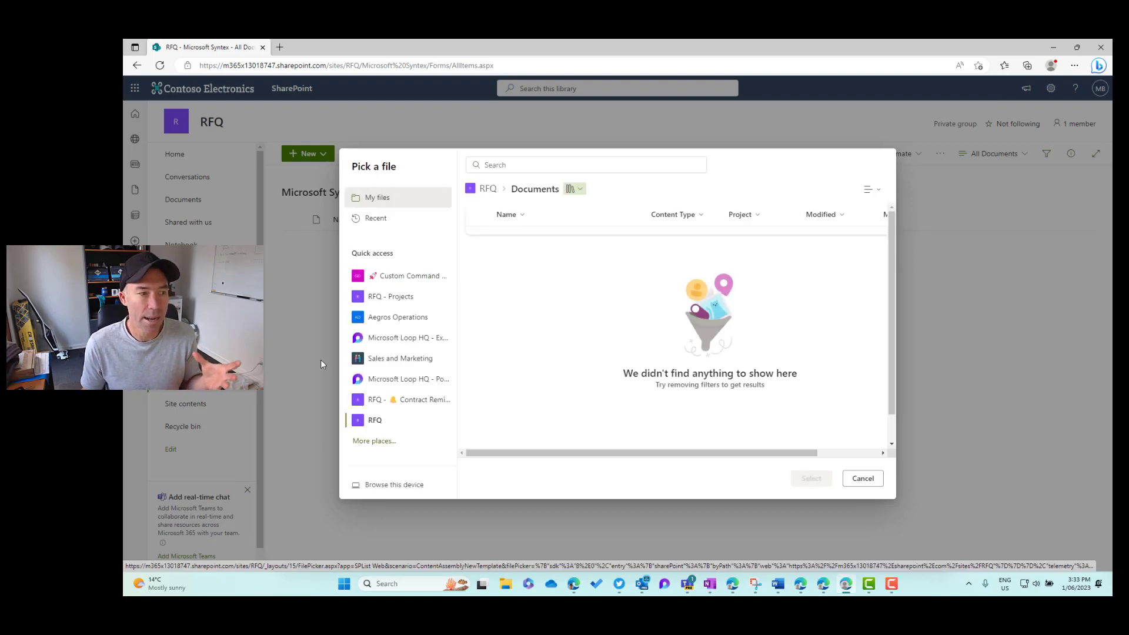
left_click(415, 285)
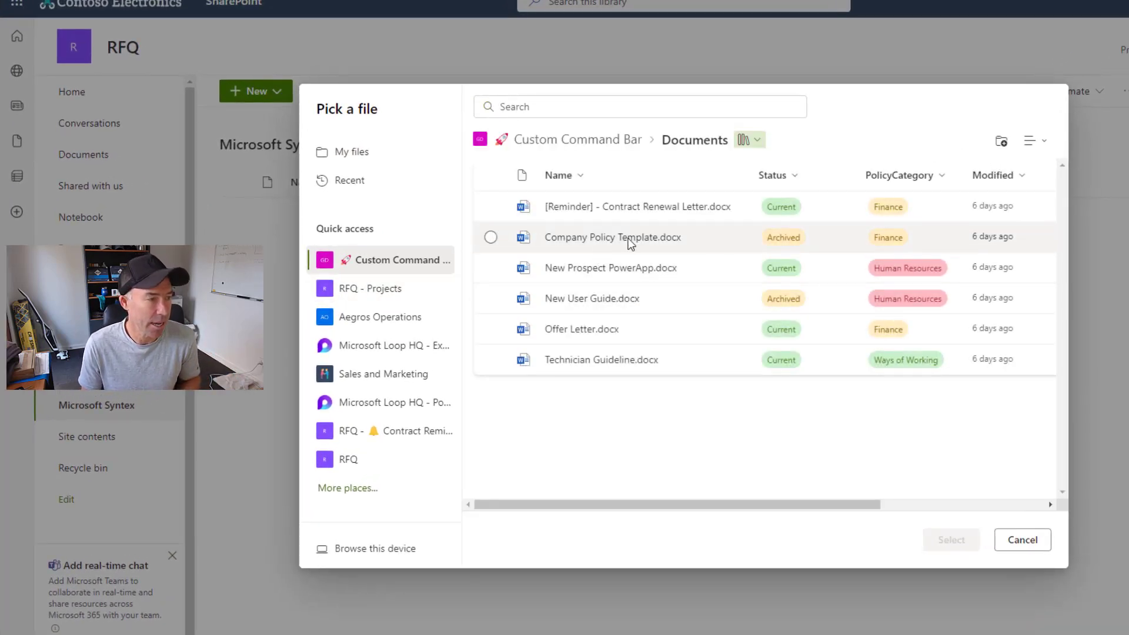
left_click(740, 216)
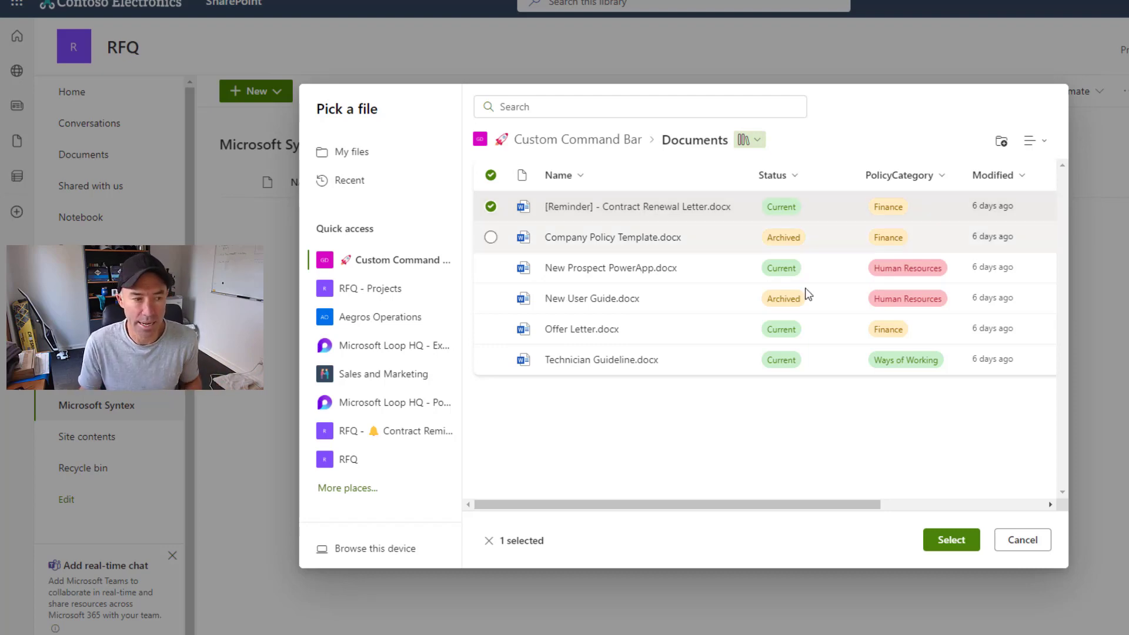
left_click(956, 539)
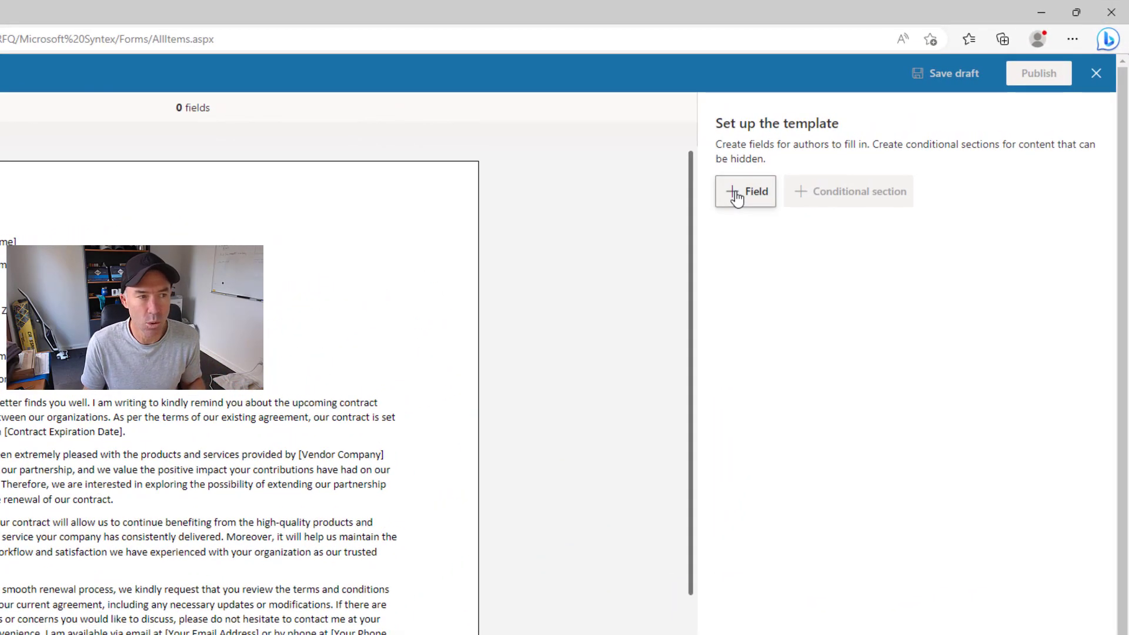
Add a field named Vendor Name that replaces the [Vendor Name] placeholder.
left_click(736, 199)
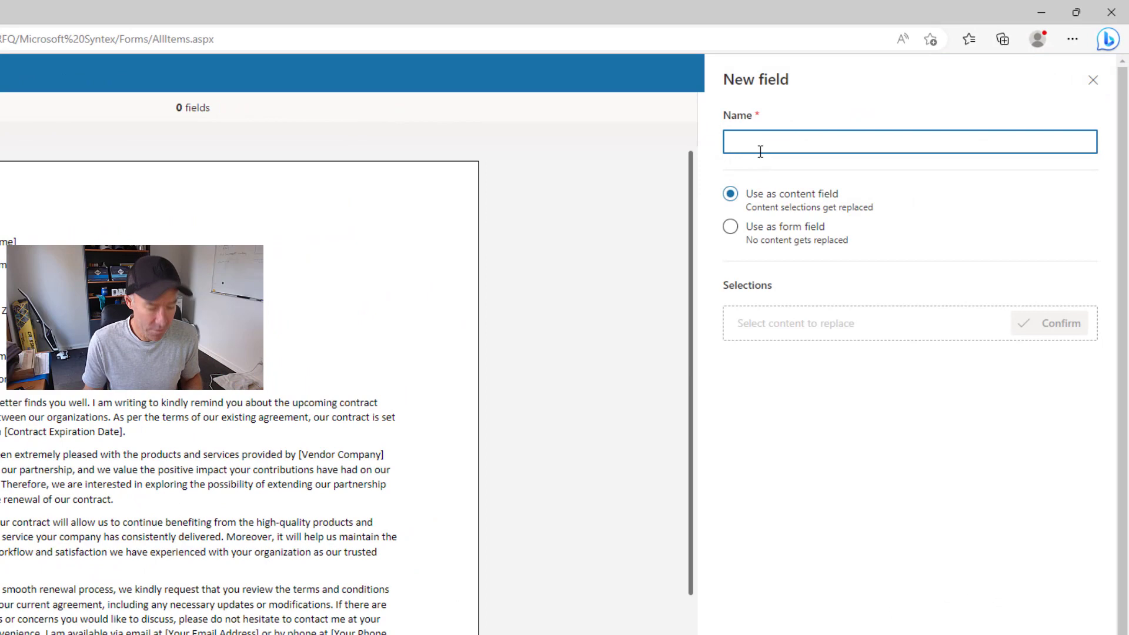
left_click(761, 151)
left_click(765, 195)
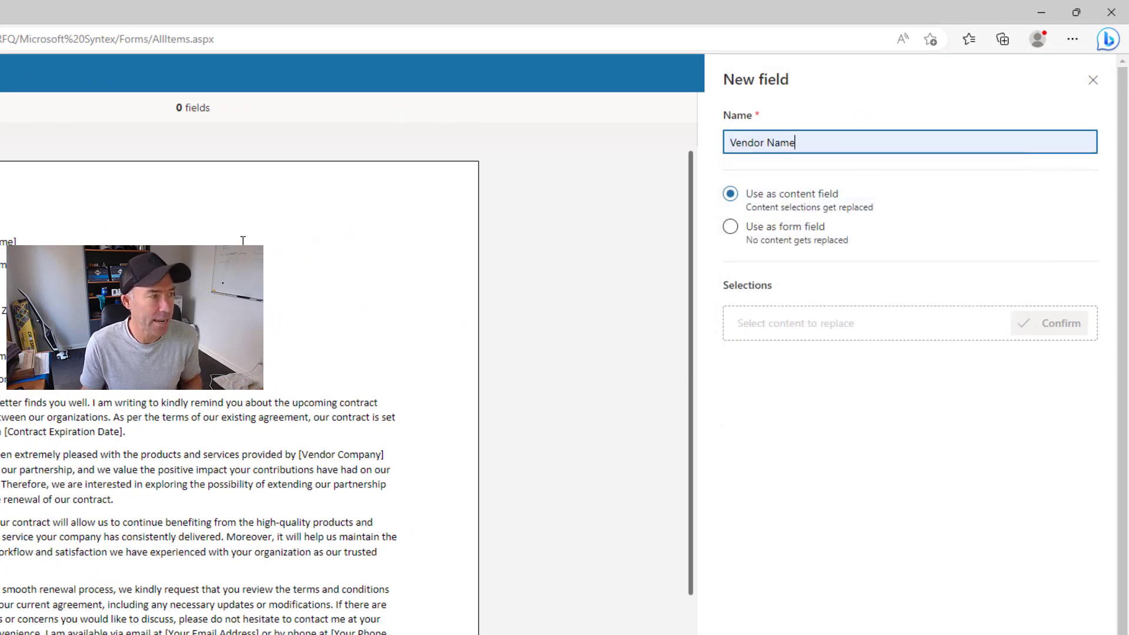
left_click_drag(242, 241, 0, 241)
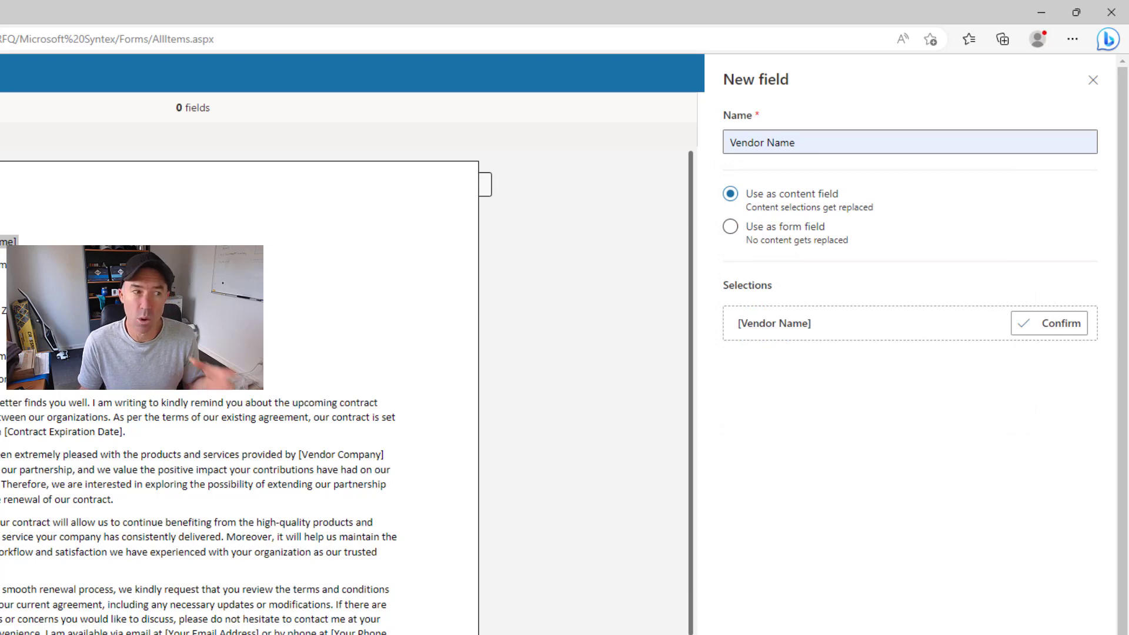
left_click(1054, 325)
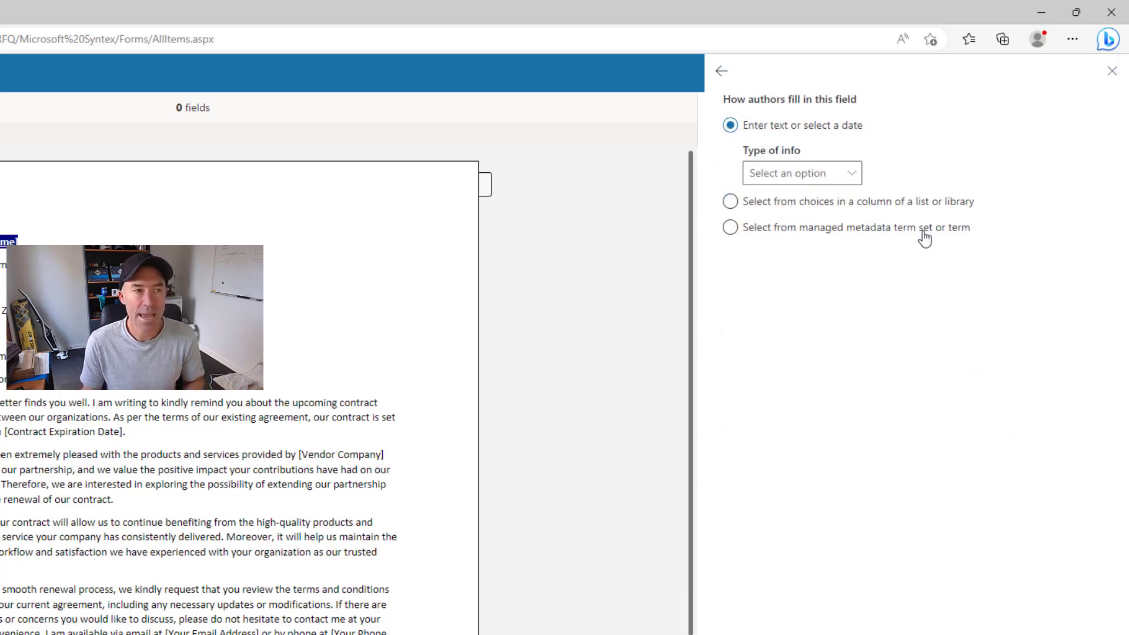
left_click(924, 235)
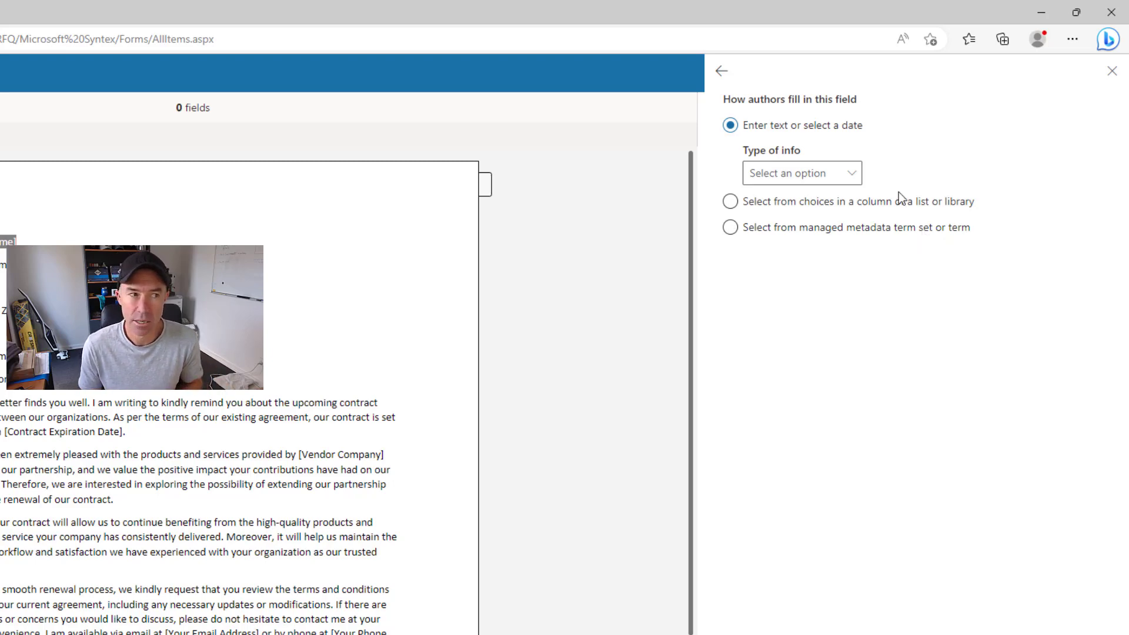
Source the Vendor Name choices from the Vendors list's Title column and save the field.
left_click(831, 180)
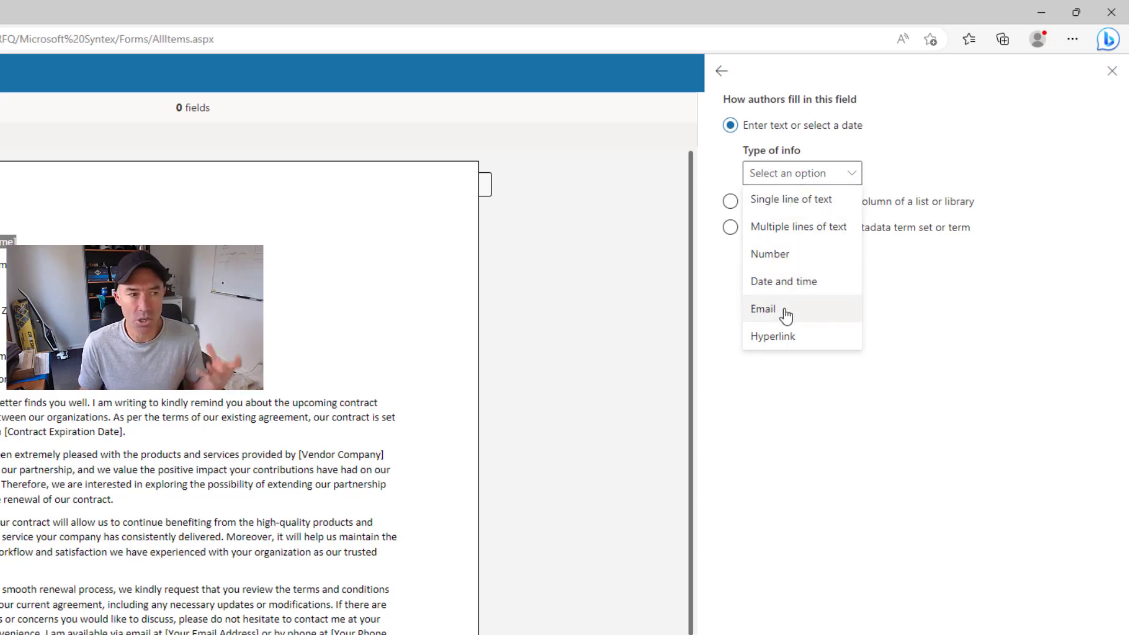
left_click(989, 176)
left_click(877, 203)
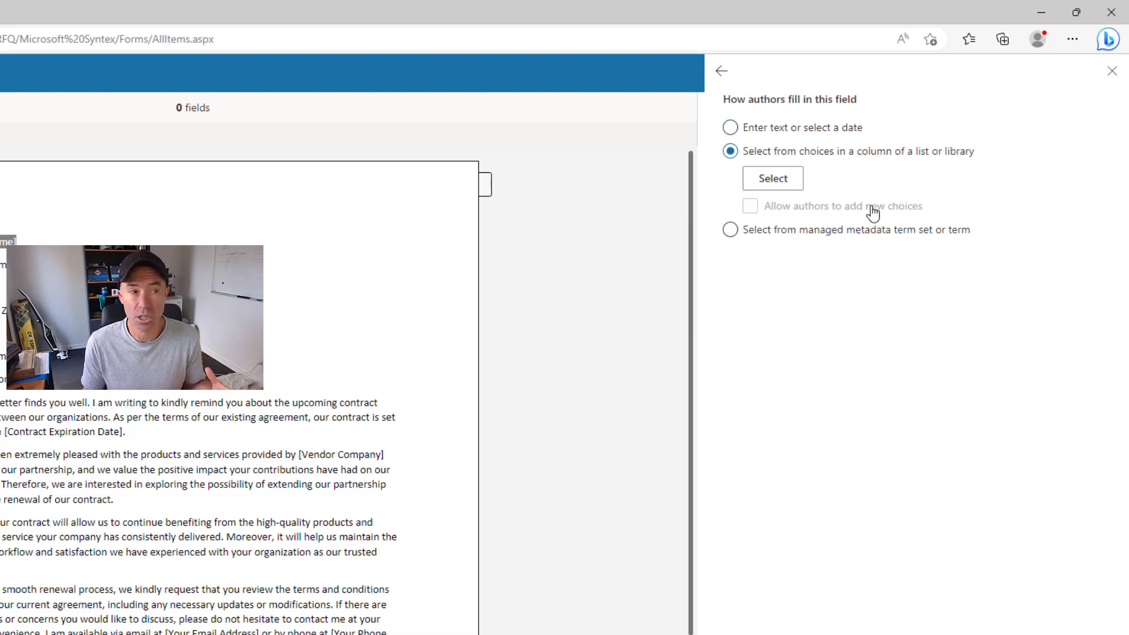
left_click(866, 234)
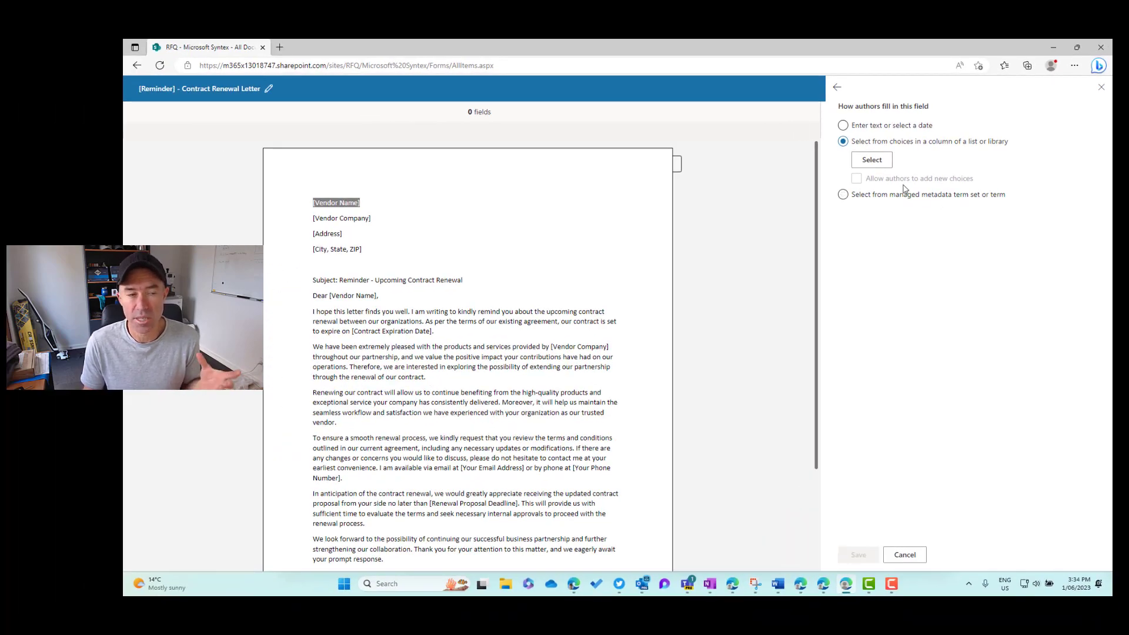
left_click(884, 164)
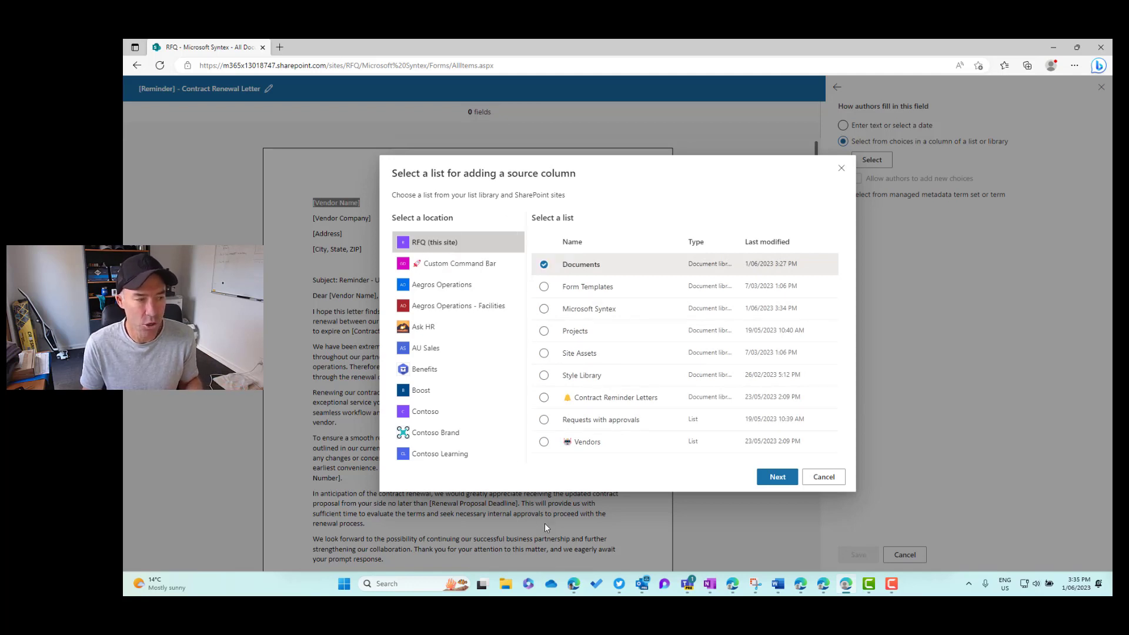
left_click(589, 444)
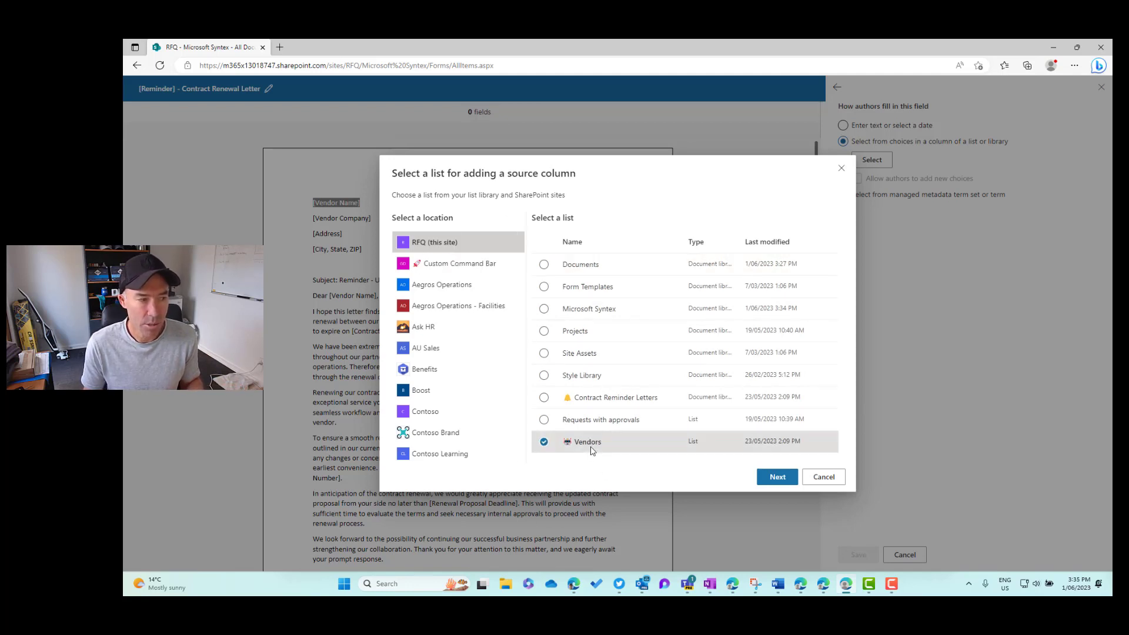
left_click(777, 478)
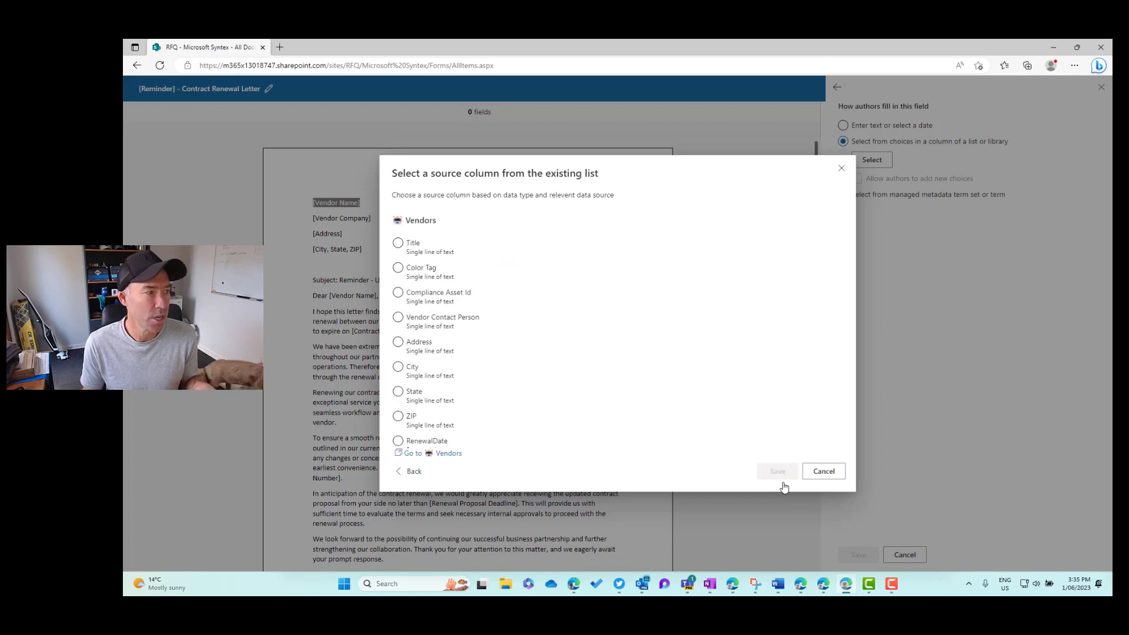
left_click(413, 247)
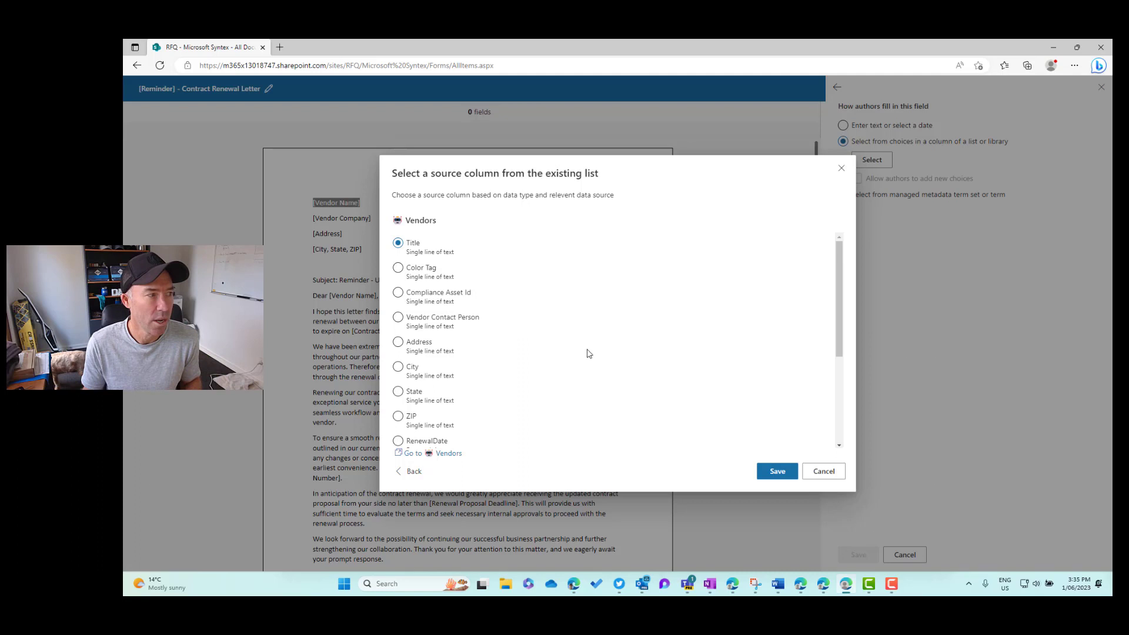
left_click(775, 472)
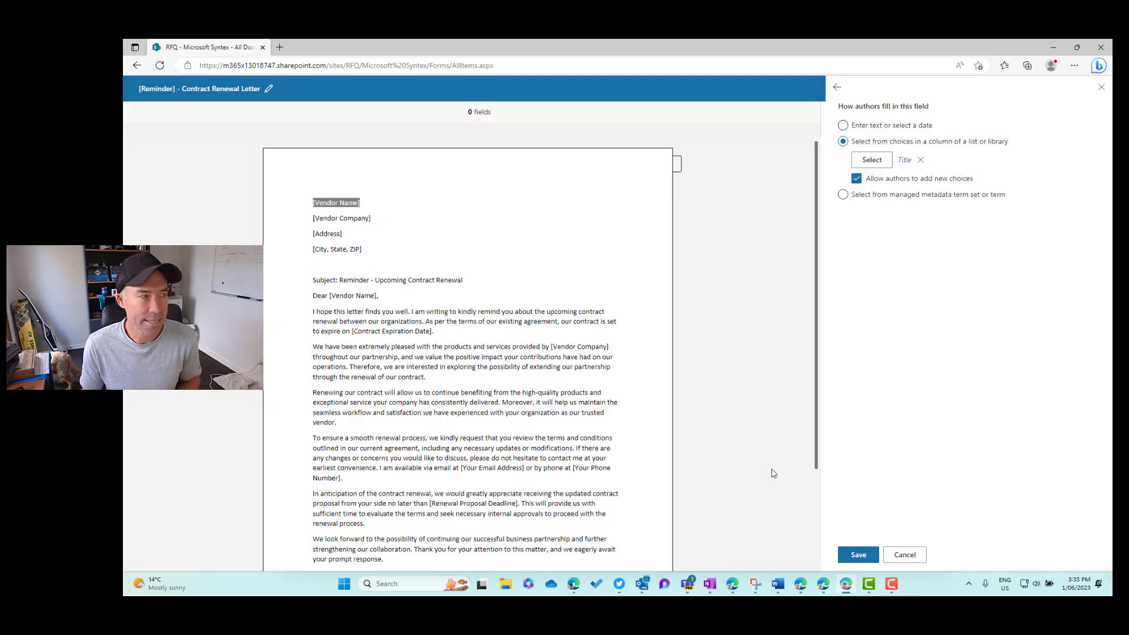
left_click(858, 554)
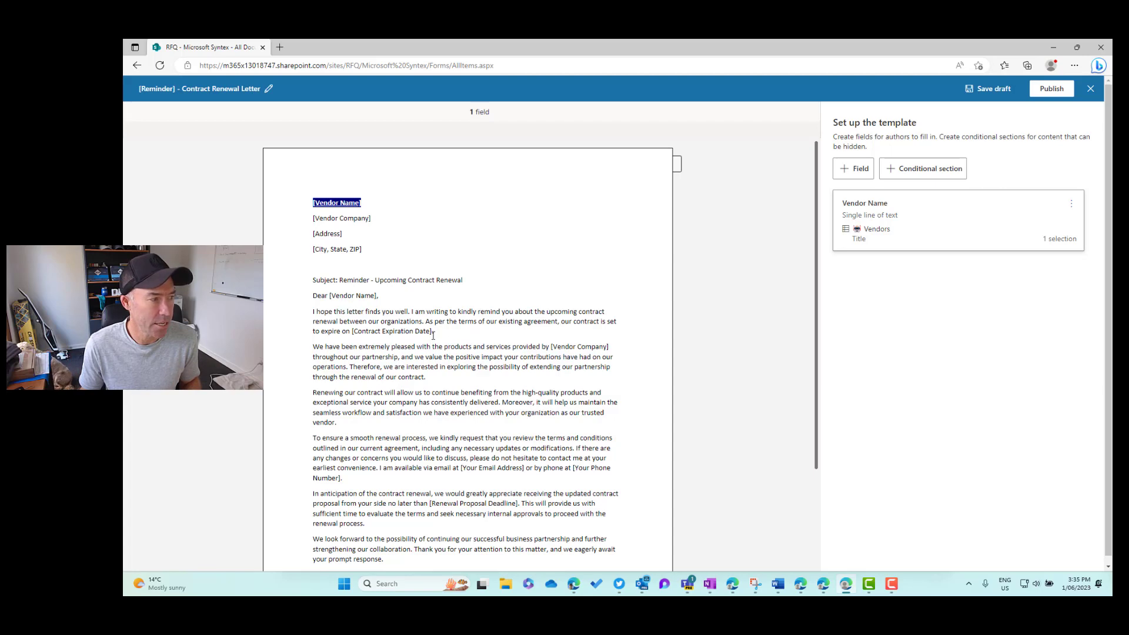
Add a field named ExpirationDate mapped to the [Contract Expiration Date] placeholder.
left_click_drag(433, 331, 356, 334)
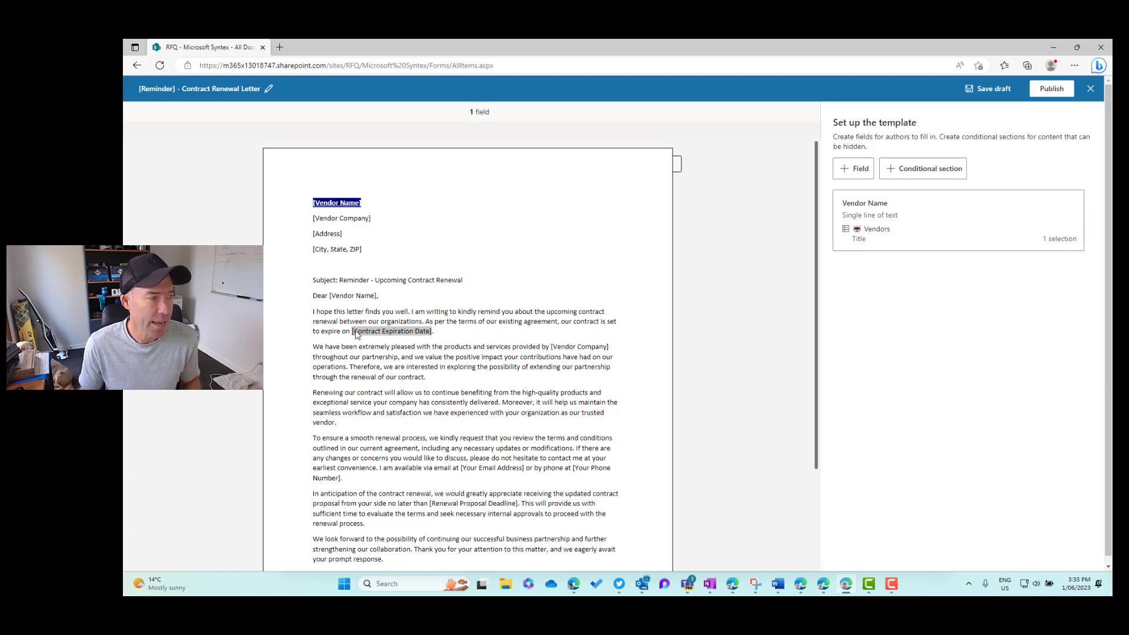
left_click(854, 169)
left_click(885, 135)
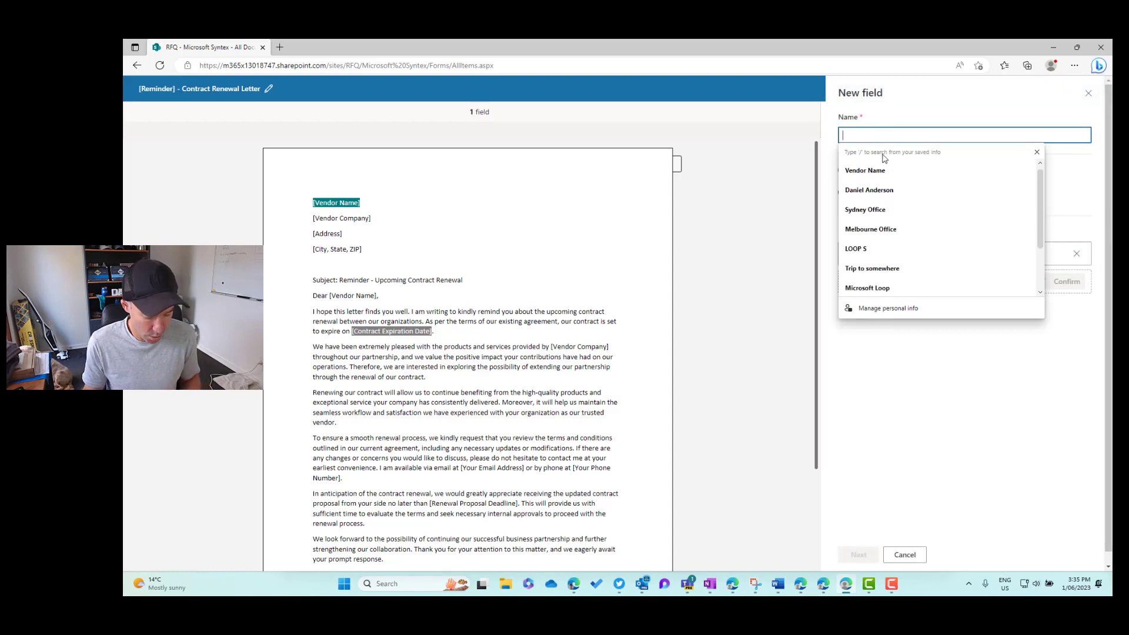
type("Exp")
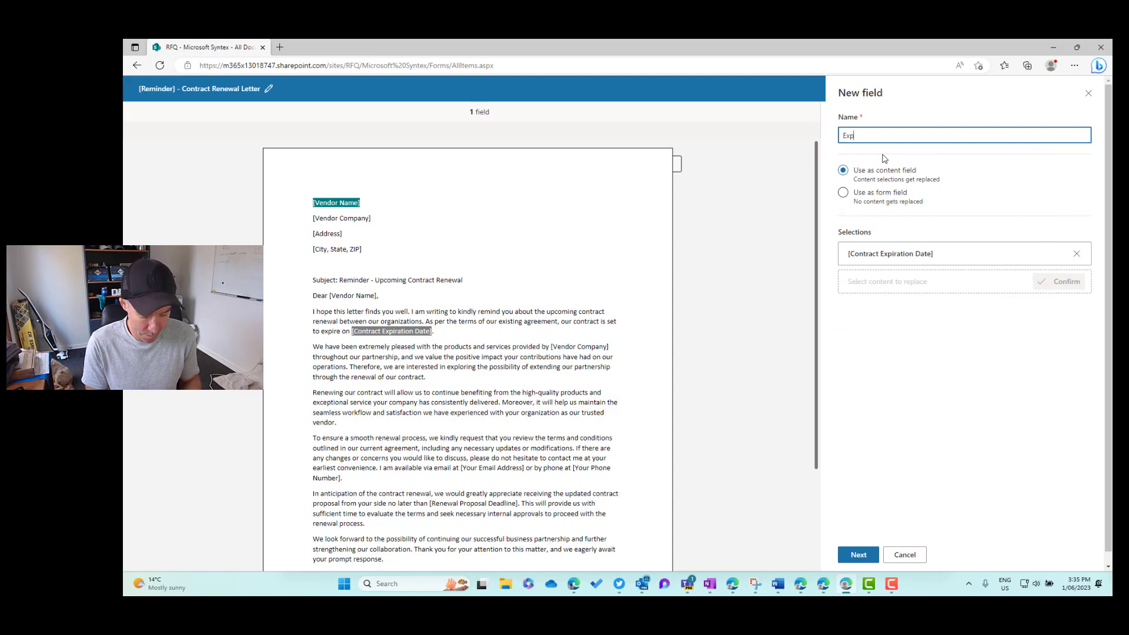
type("irationDate")
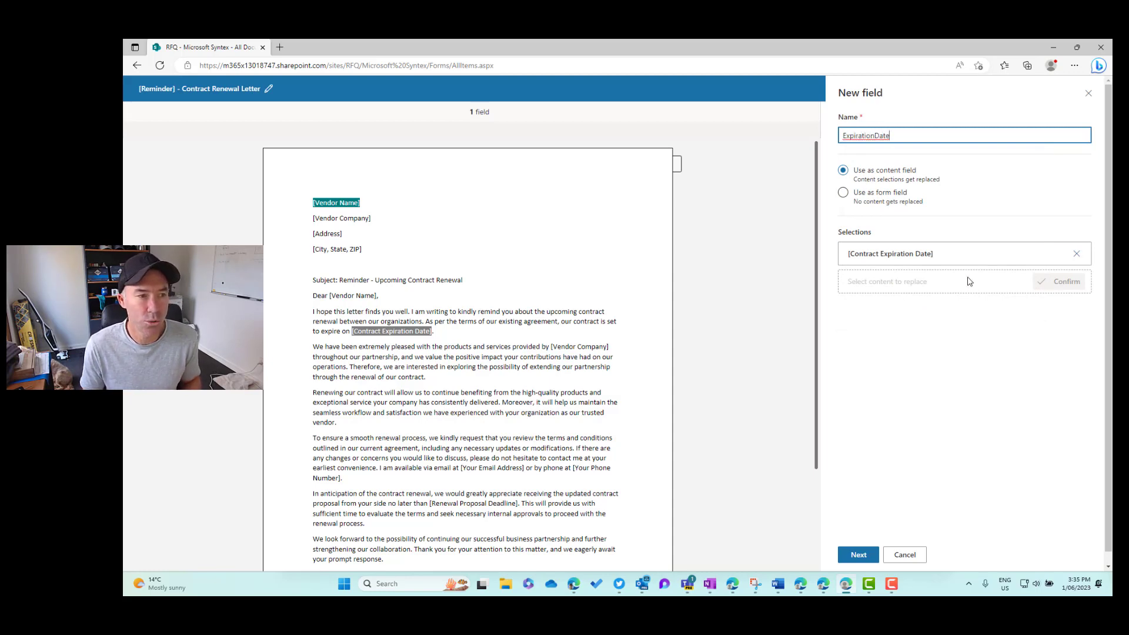
left_click(463, 332)
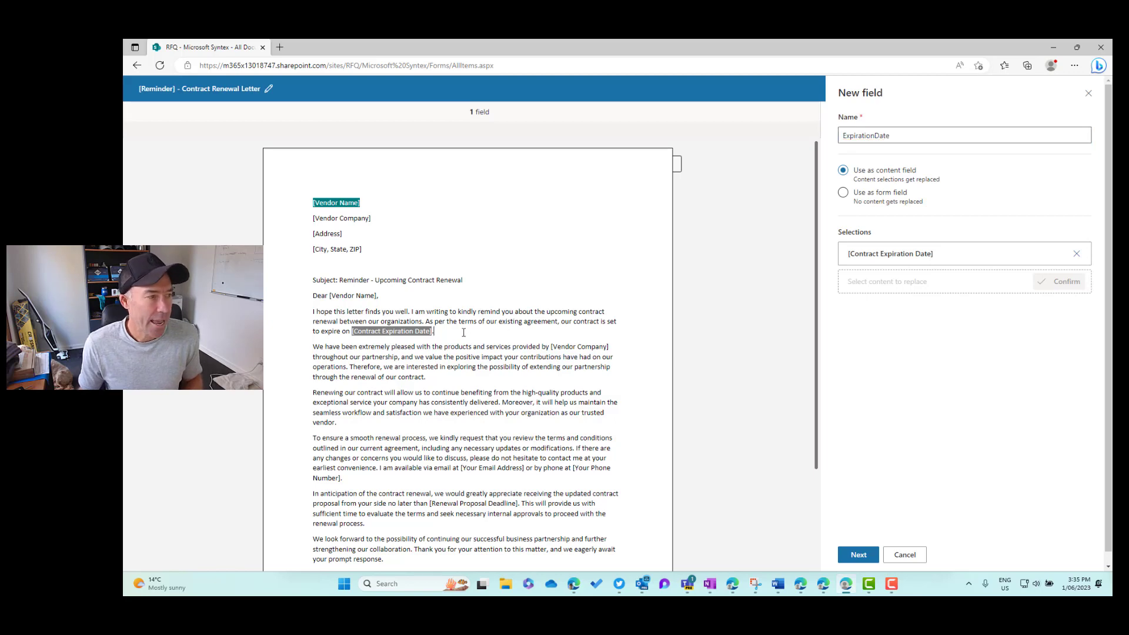
left_click_drag(438, 332, 352, 331)
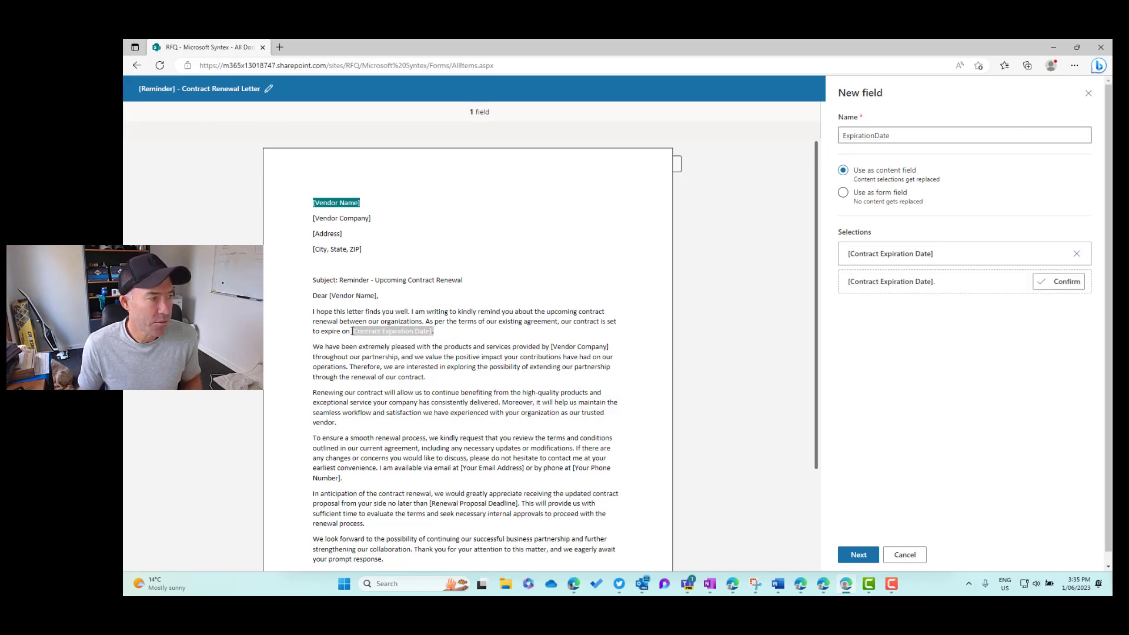
left_click(1066, 282)
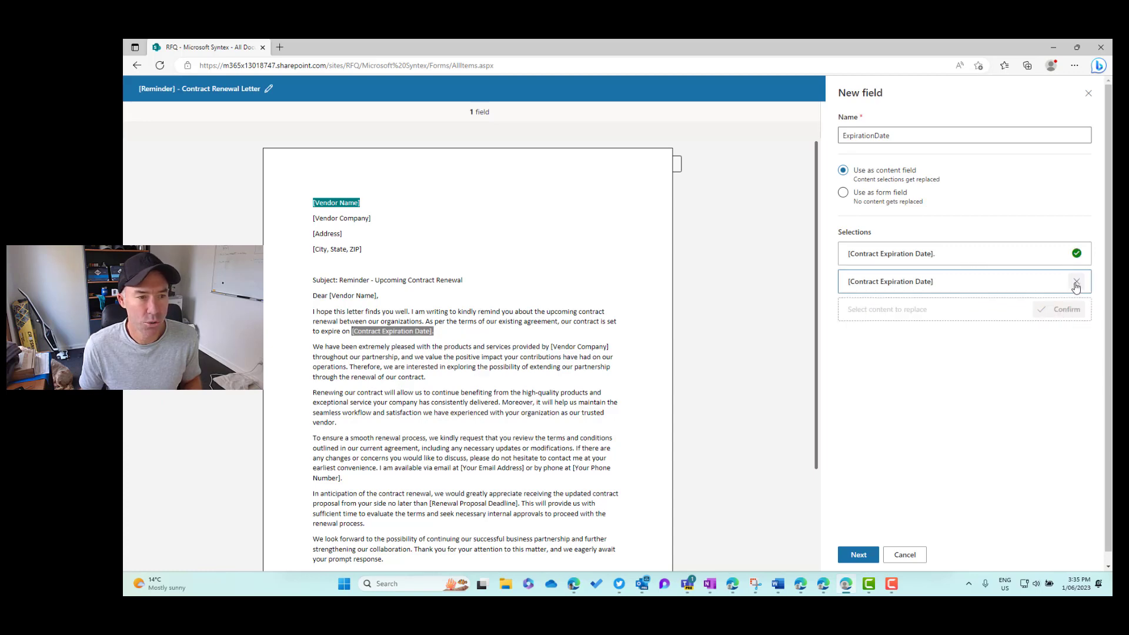
left_click(1076, 282)
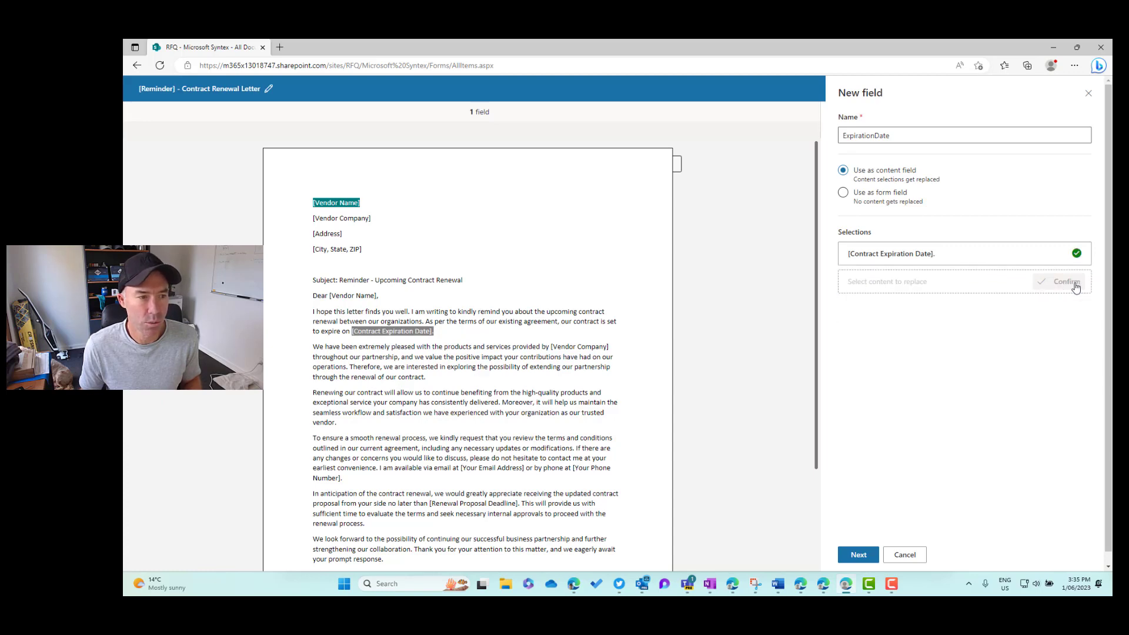
Set ExpirationDate's type of info to Date and time and save it.
left_click(858, 554)
left_click(890, 157)
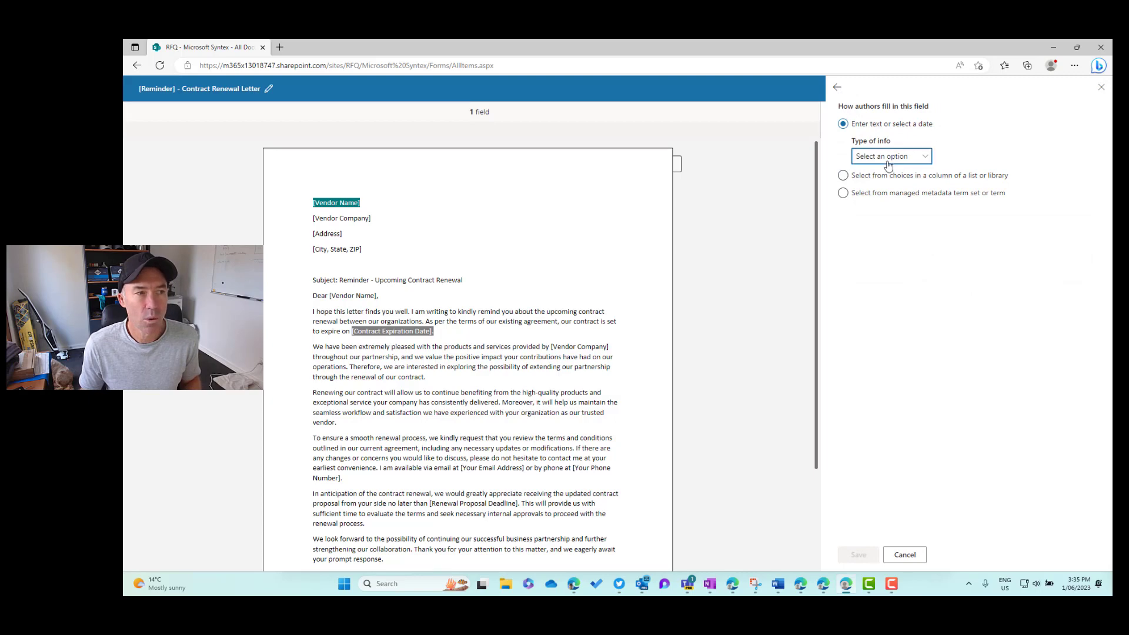
left_click(880, 231)
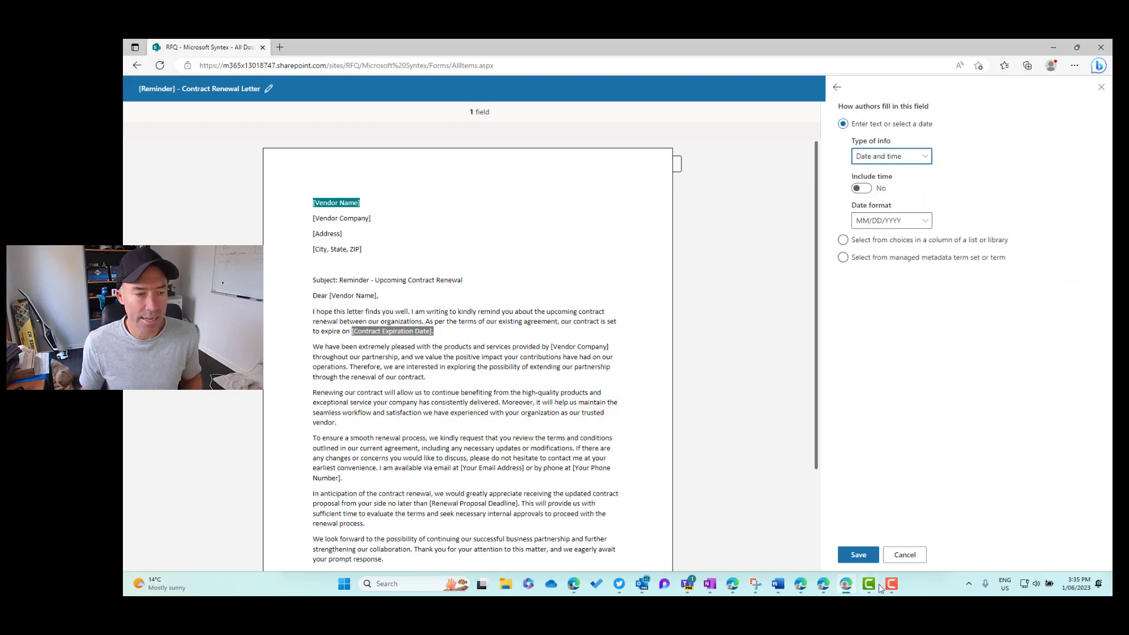
left_click(862, 556)
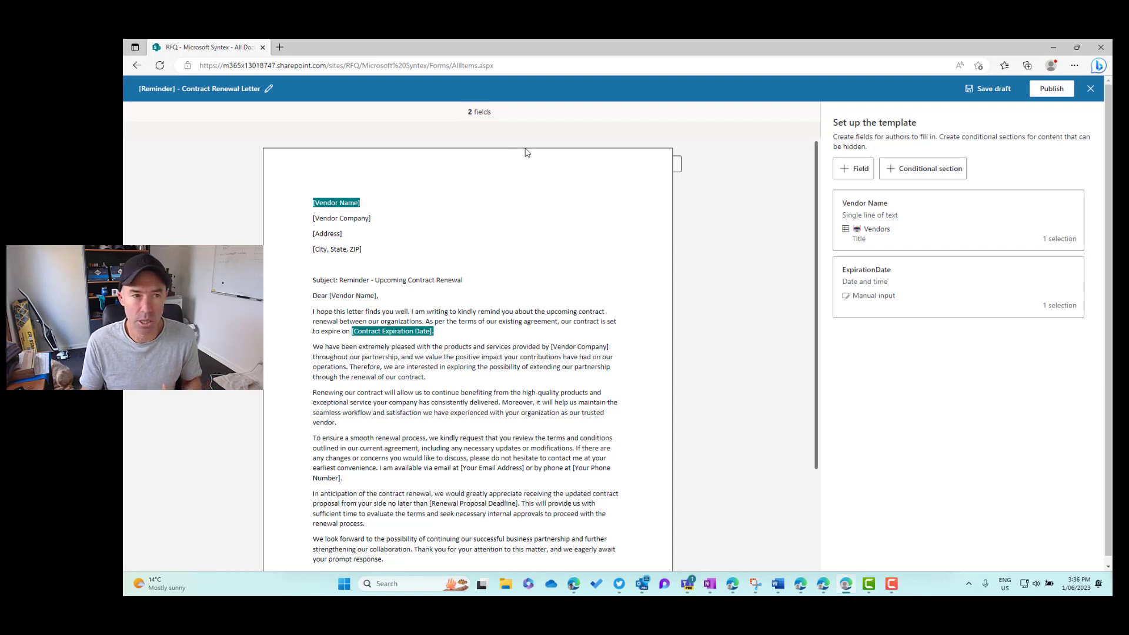
Publish the template, keeping its name and making Vendor Name and ExpirationDate the library's default-view columns.
left_click(1051, 89)
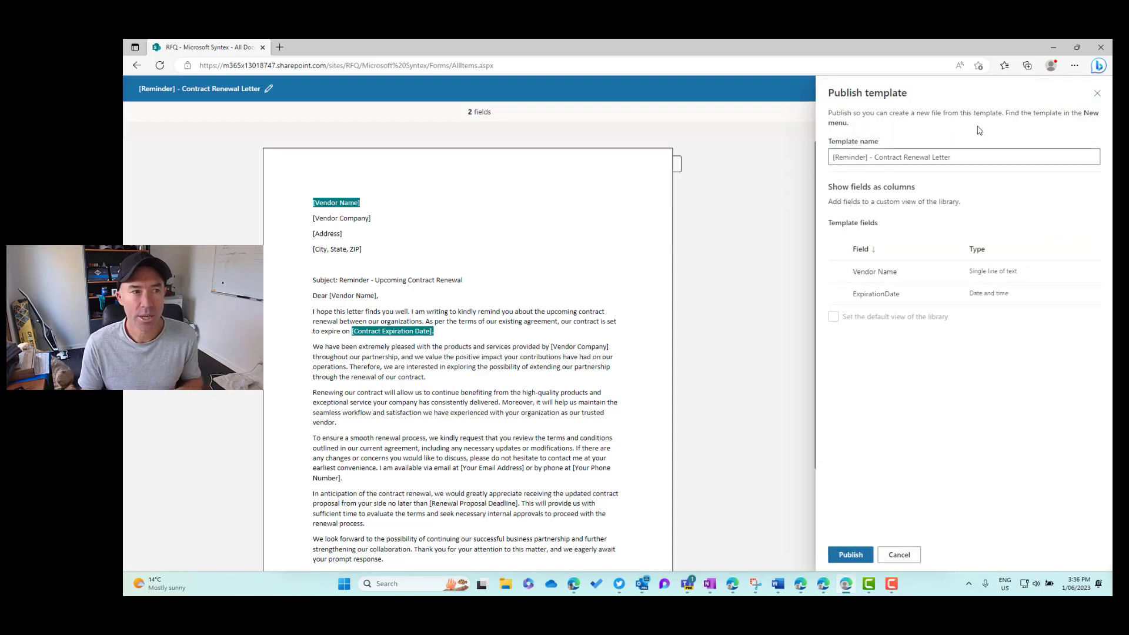
left_click_drag(951, 157, 812, 164)
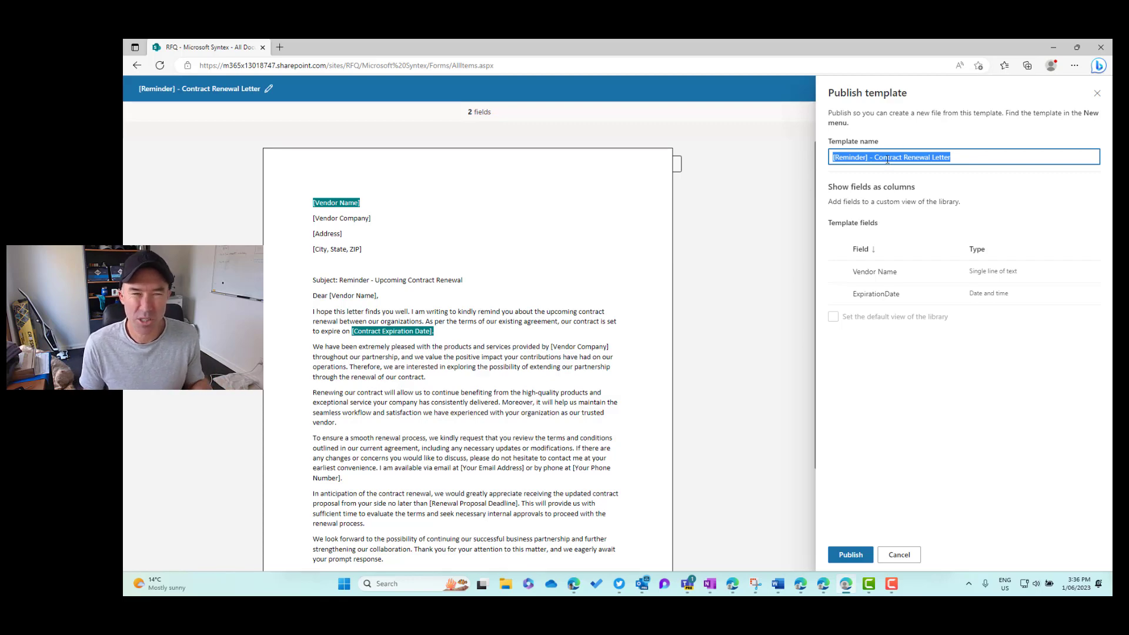
left_click(939, 181)
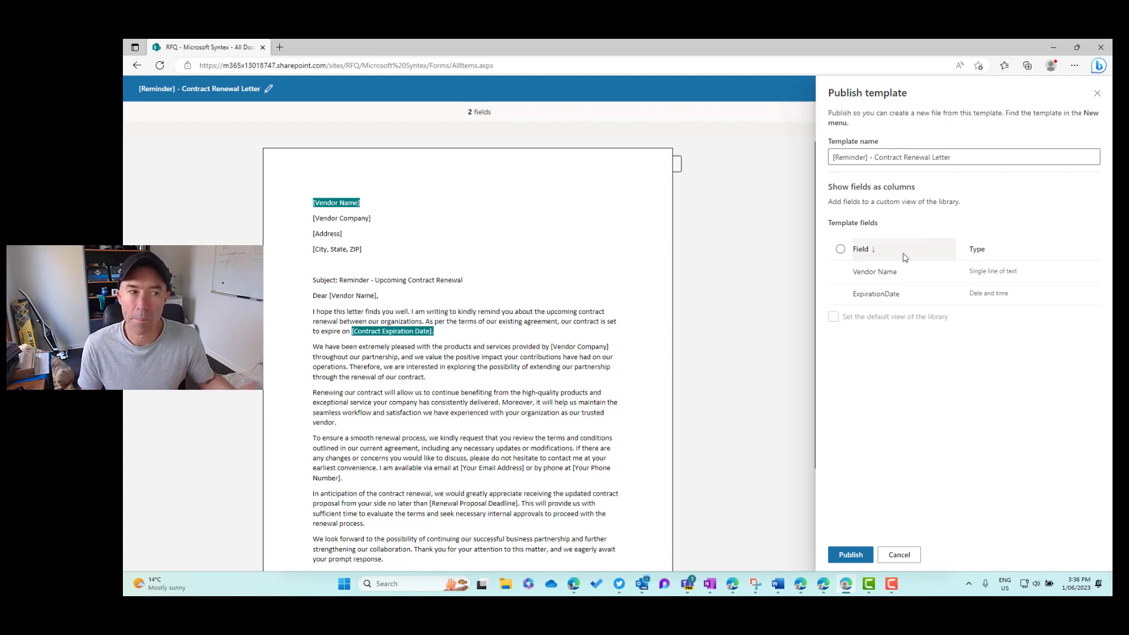
left_click(841, 272)
left_click(841, 297)
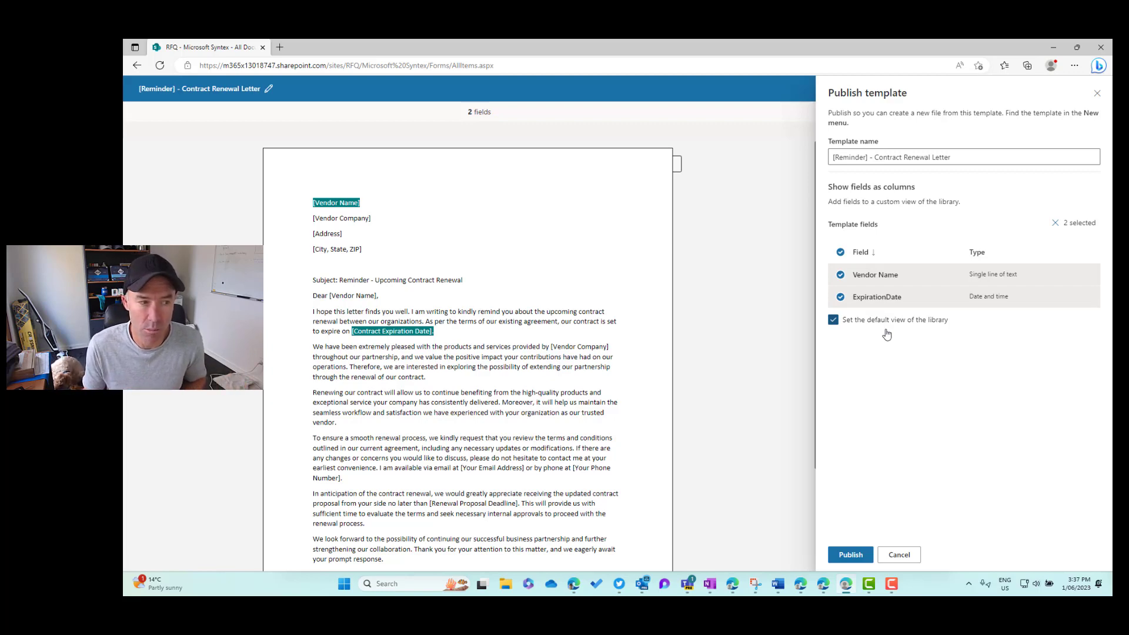
left_click(862, 555)
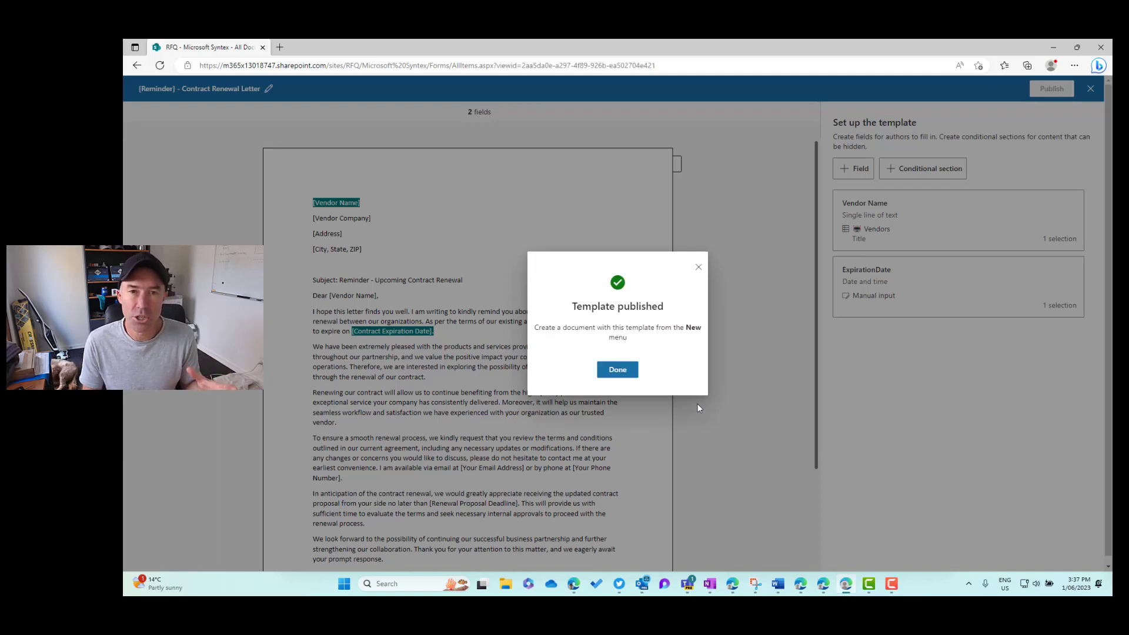
Dismiss the publish confirmation and view tip, then check the library's views list without changing view.
left_click(618, 371)
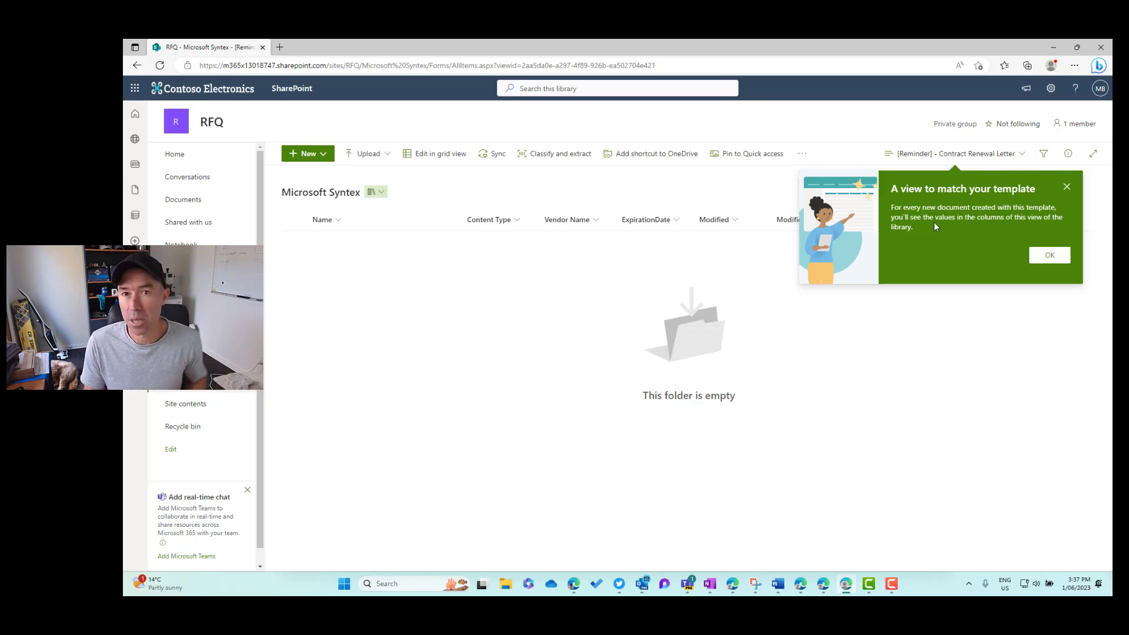
left_click(1049, 255)
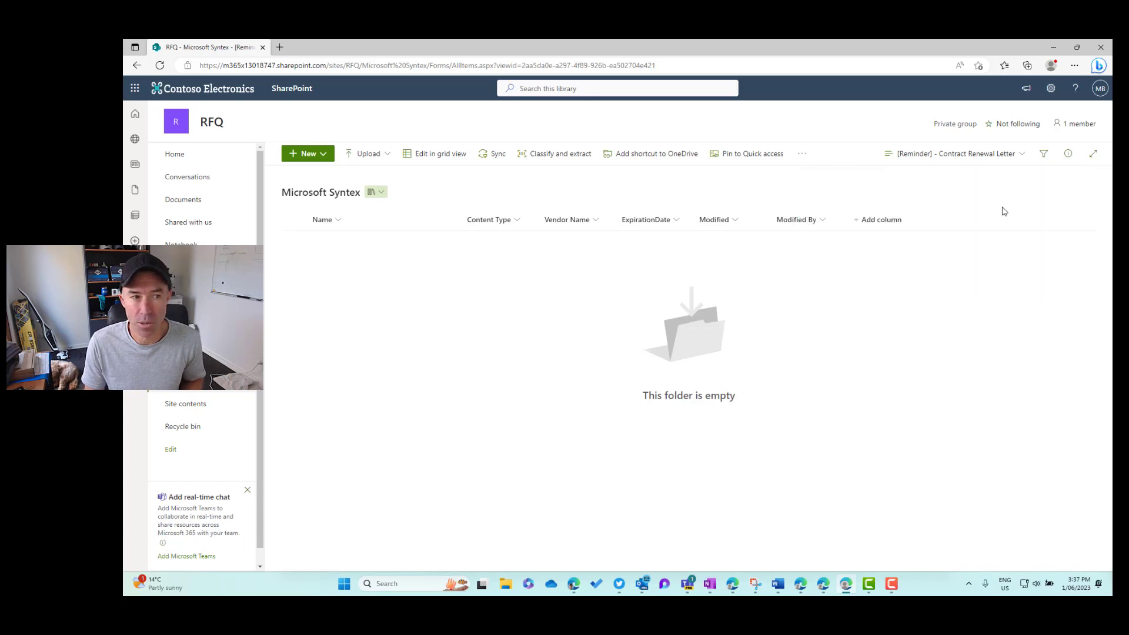
left_click(990, 159)
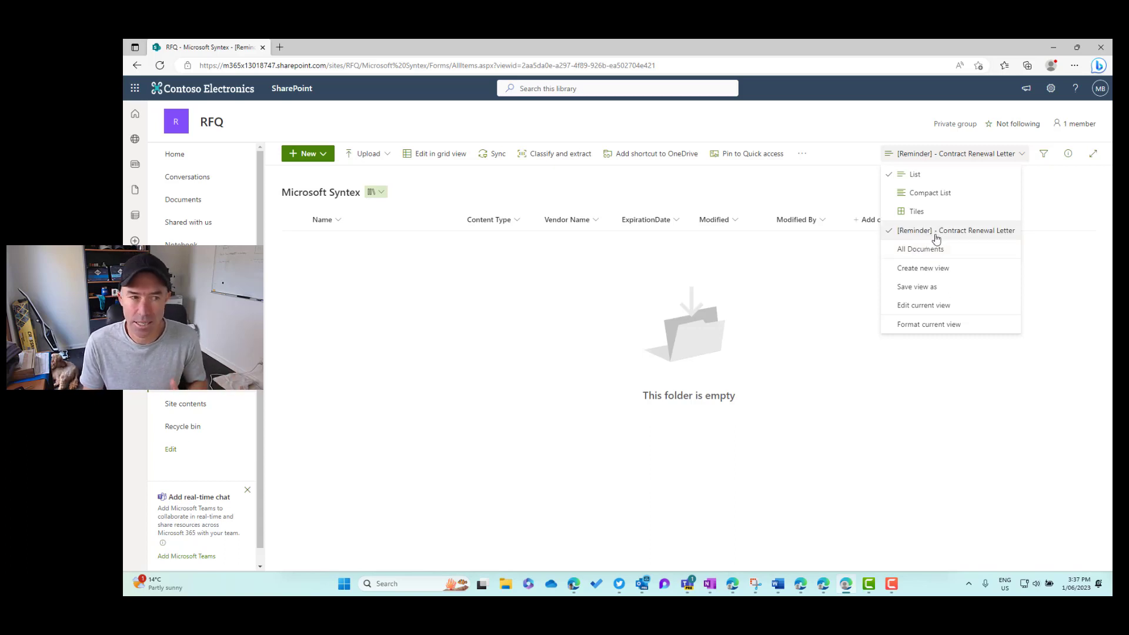
left_click(661, 191)
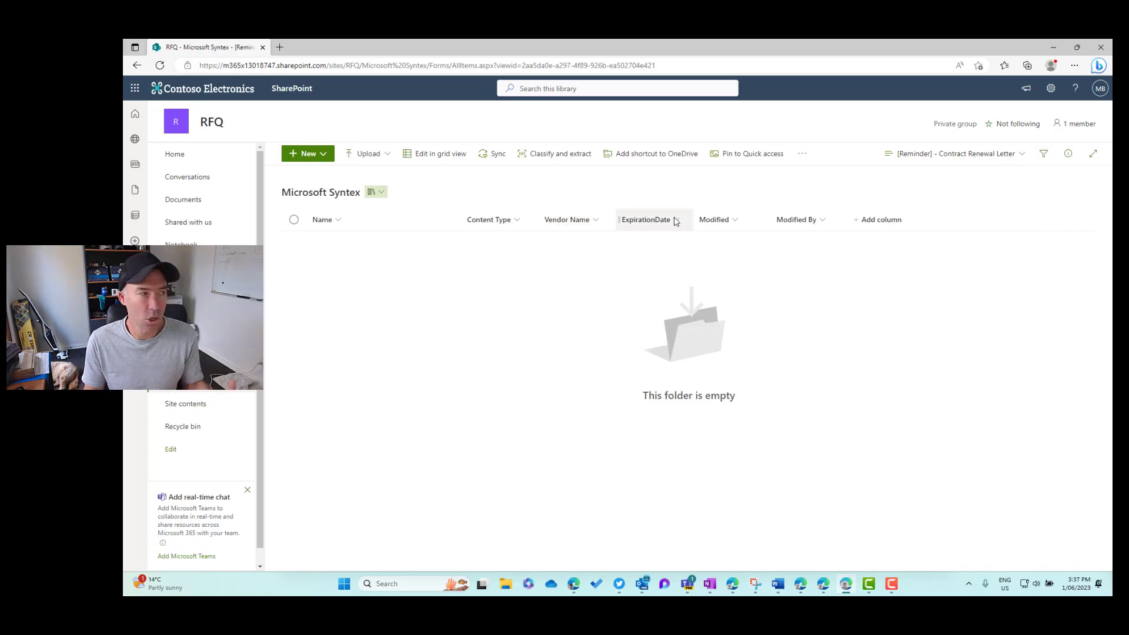
Start a new renewal letter with vendor Microsoft and expiration date 06/14/2023, then create the document.
left_click(323, 154)
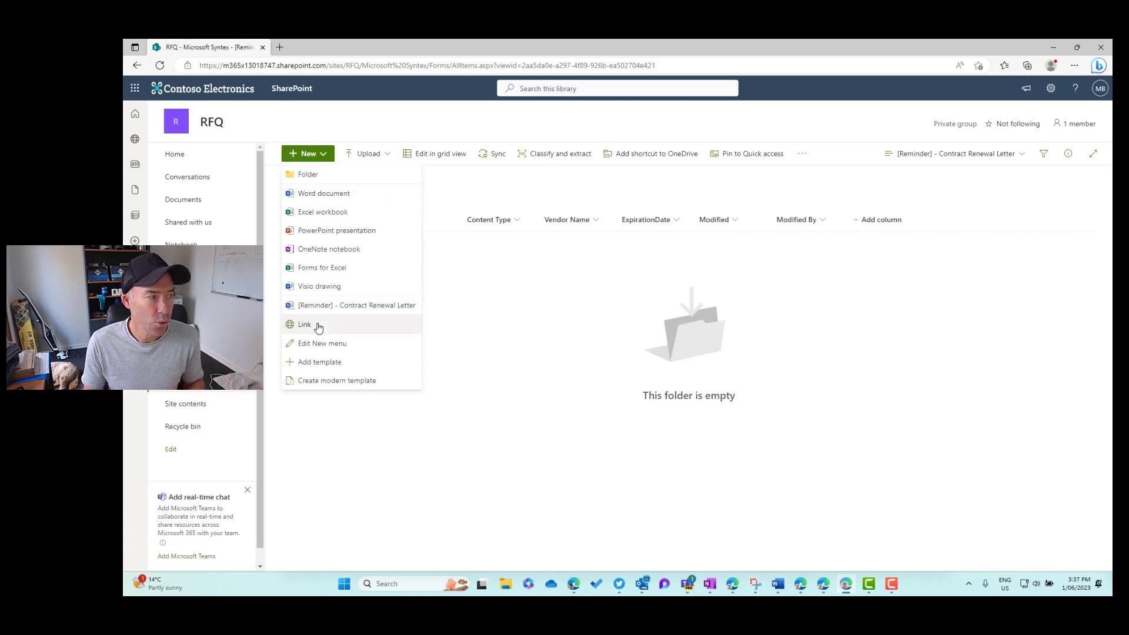
left_click(325, 306)
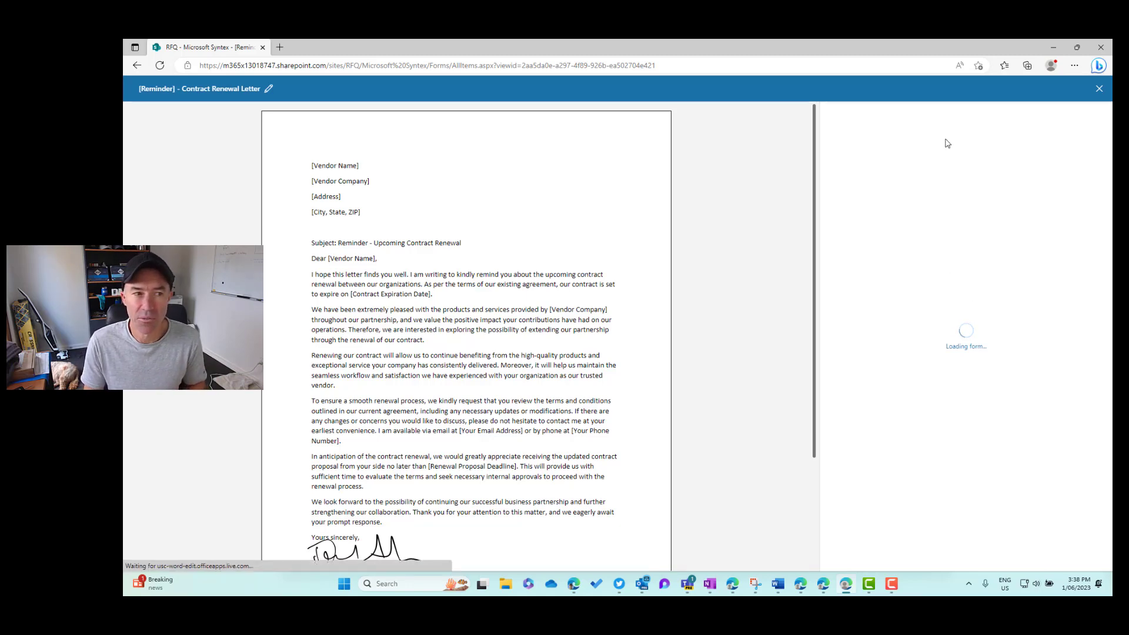
left_click(897, 200)
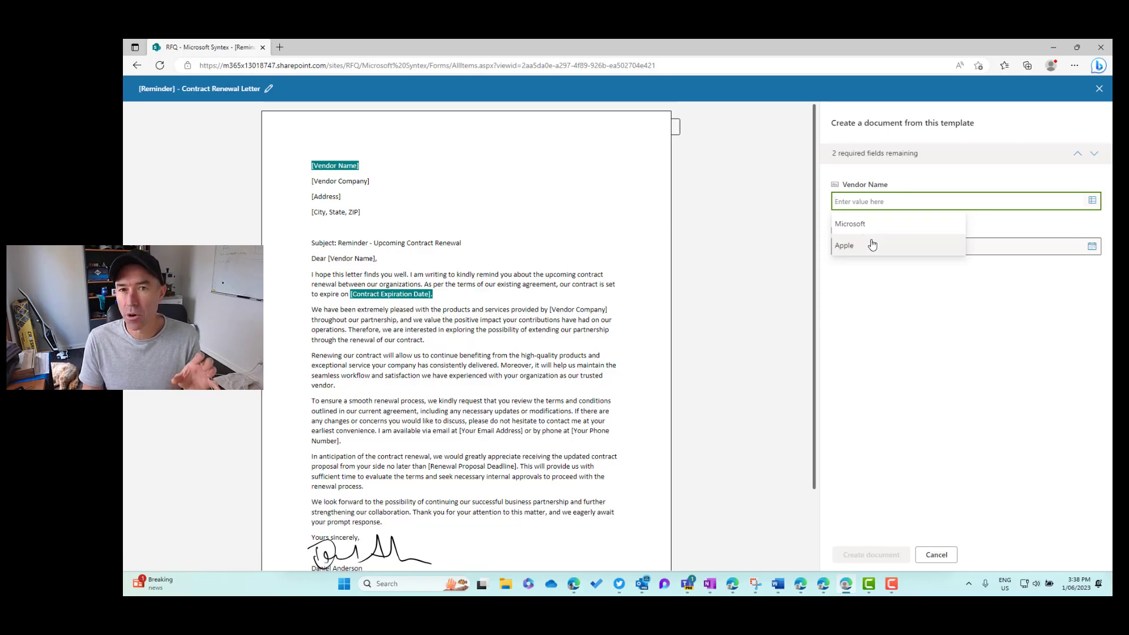
left_click(865, 224)
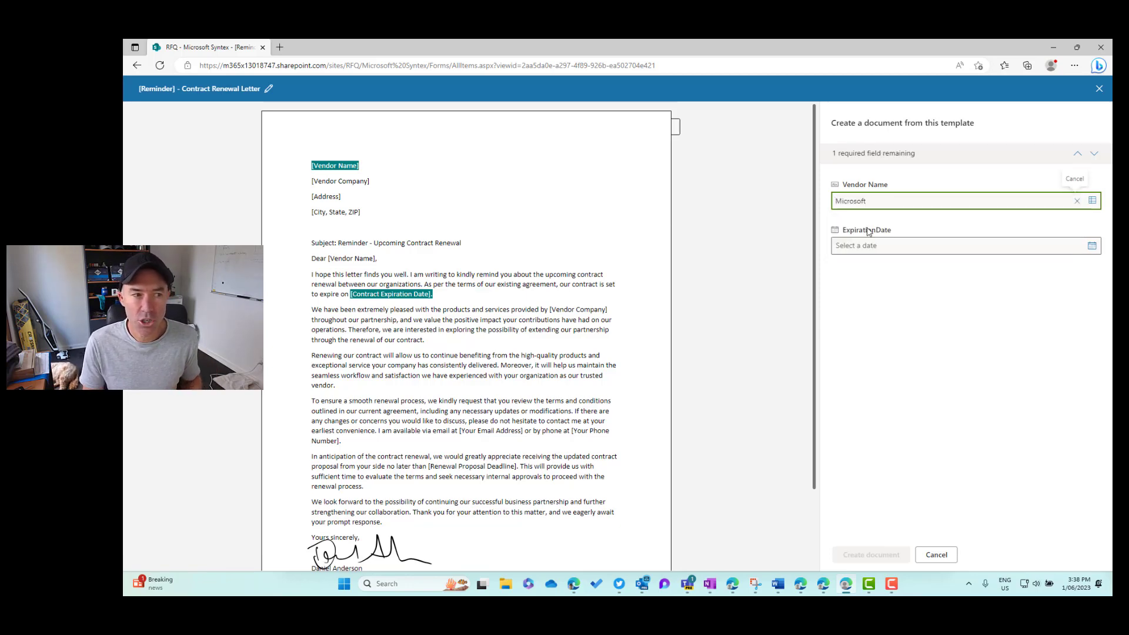
left_click(1090, 246)
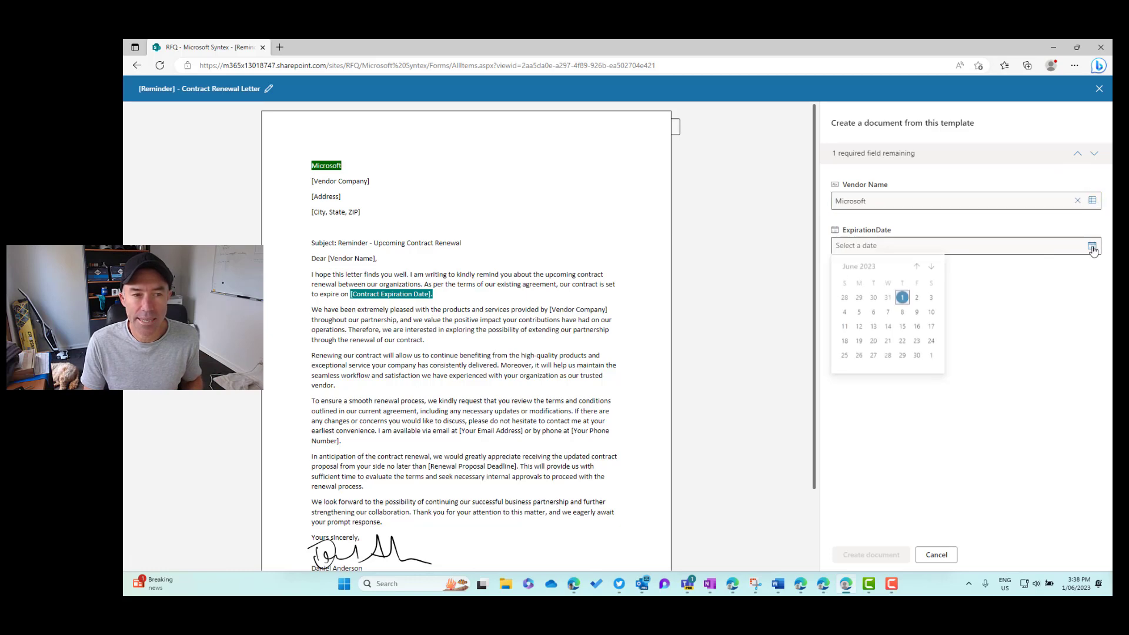
left_click(888, 328)
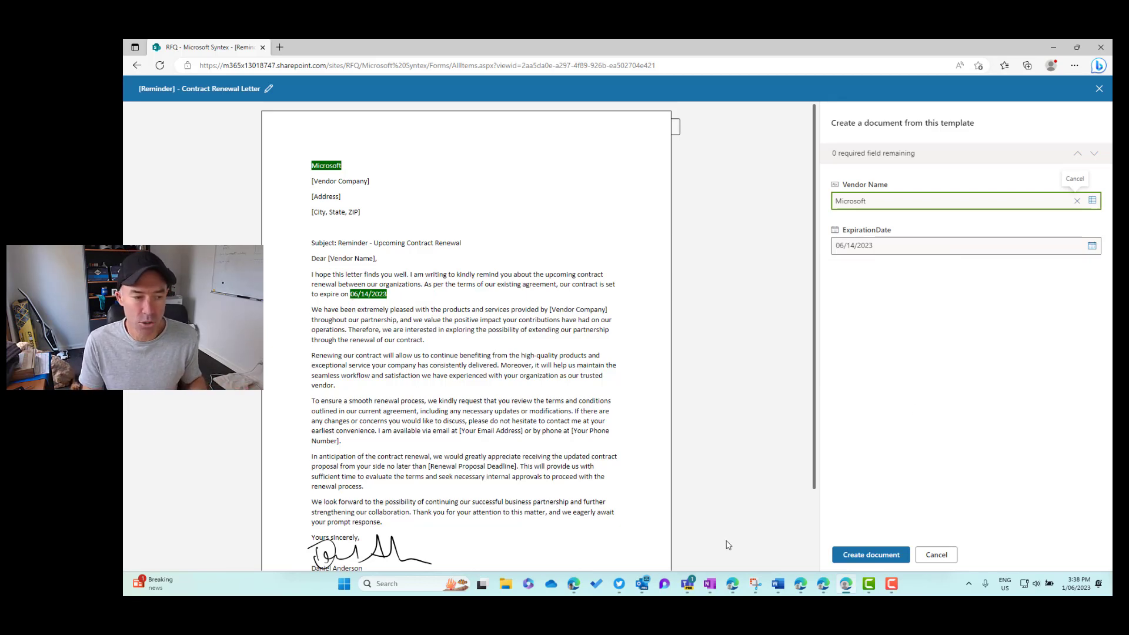
left_click(864, 554)
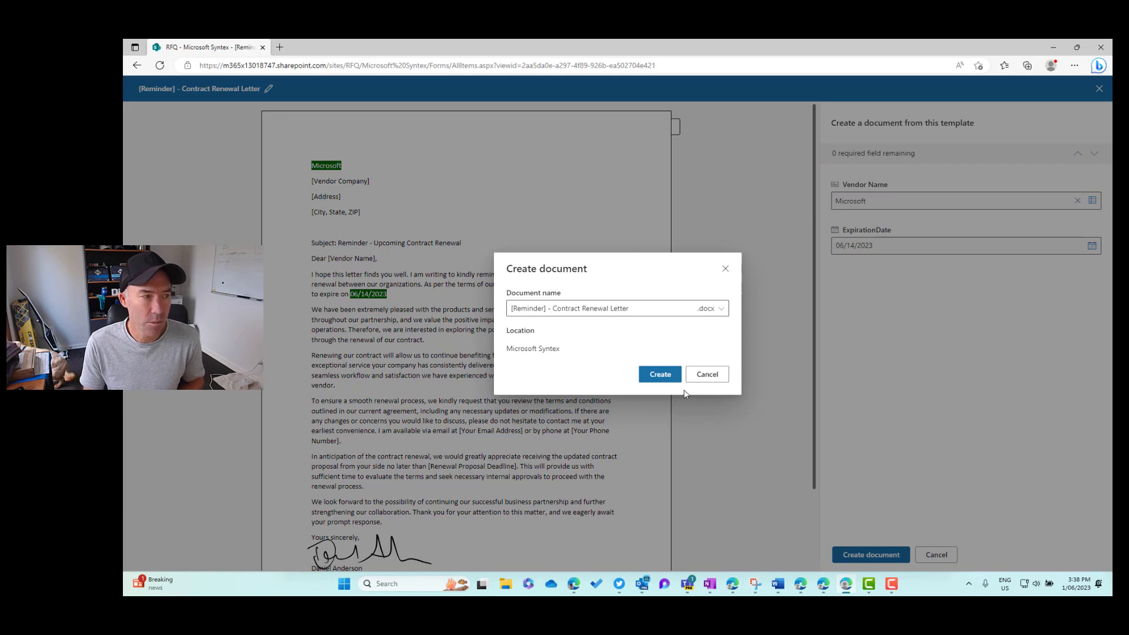
Create the letter as 'Microsoft - Contract Renewal Letter.docx' and return to the library.
left_click(546, 308)
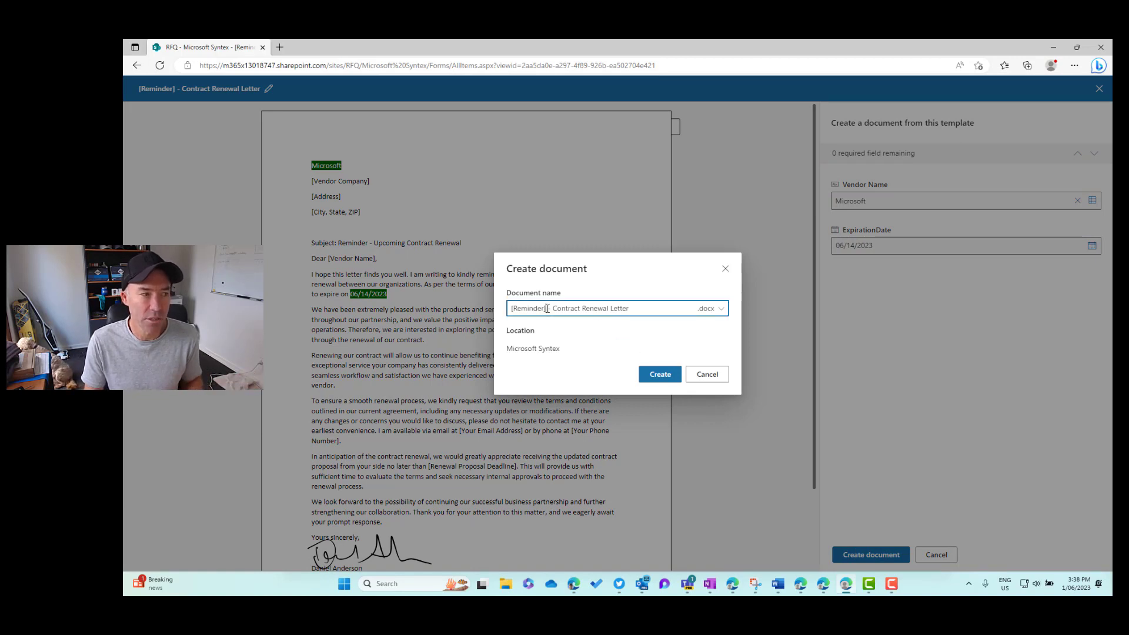
left_click_drag(547, 308, 506, 313)
type("Micr")
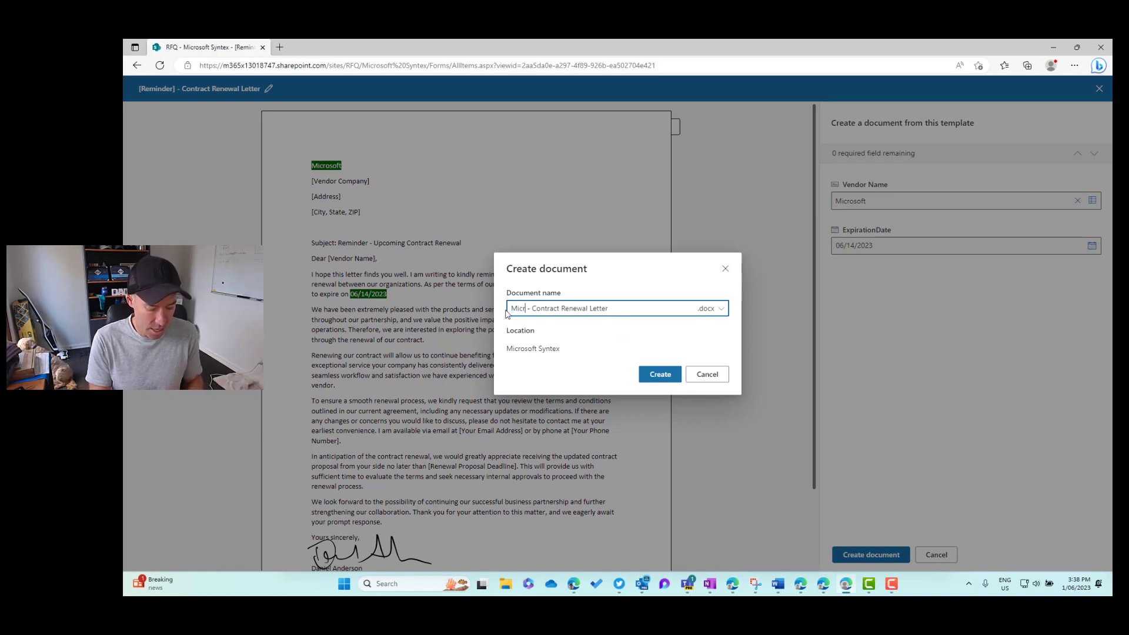
type("osoft")
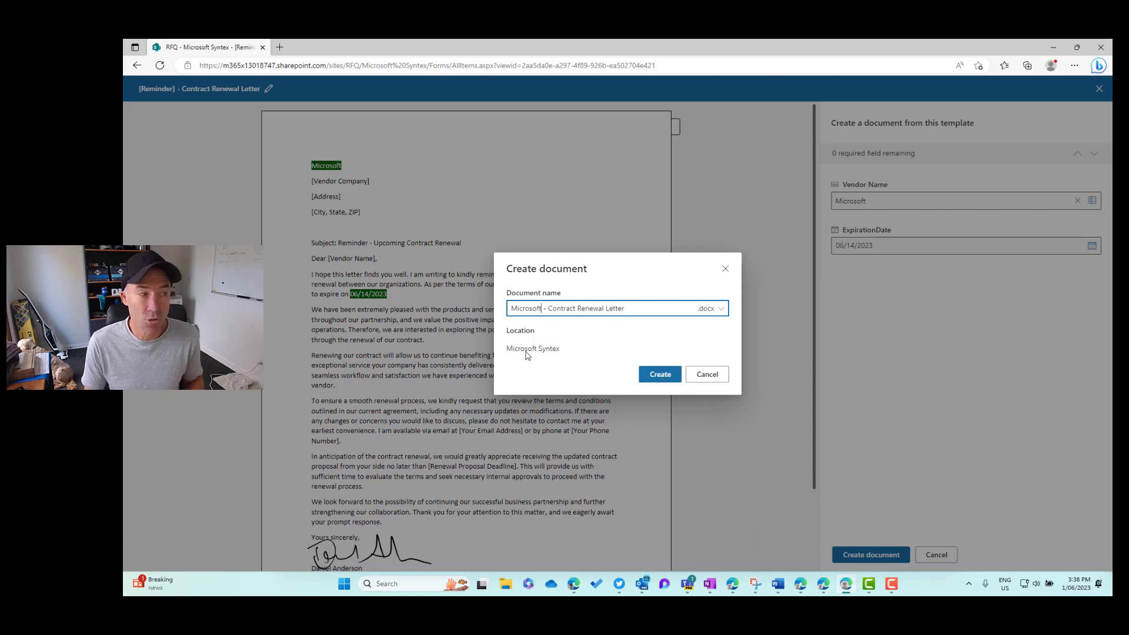
left_click(721, 309)
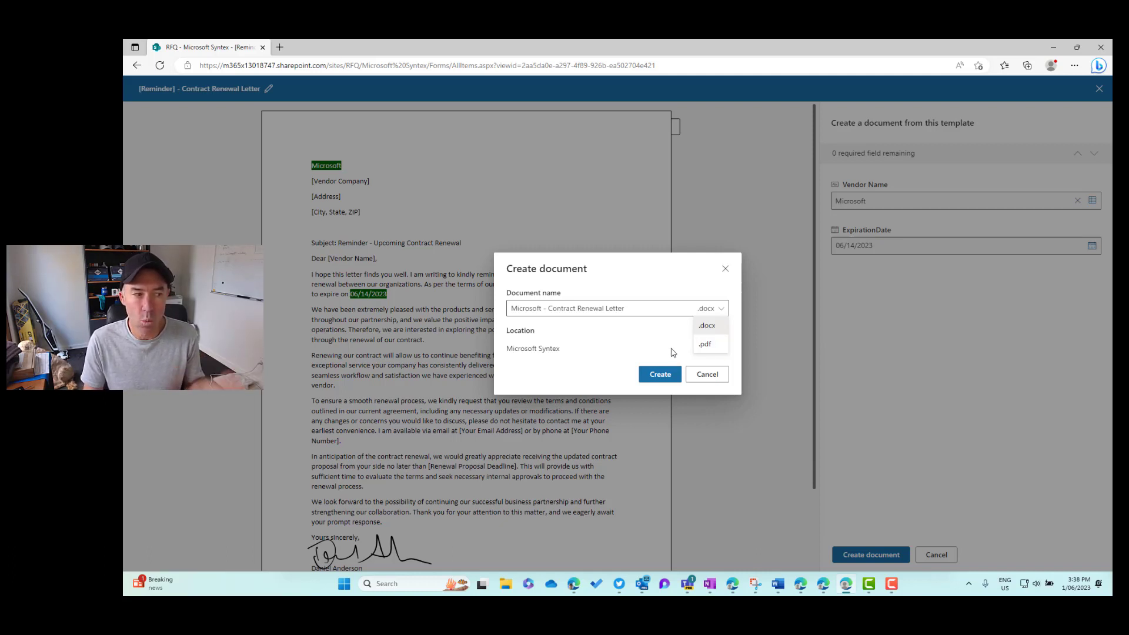
left_click(660, 374)
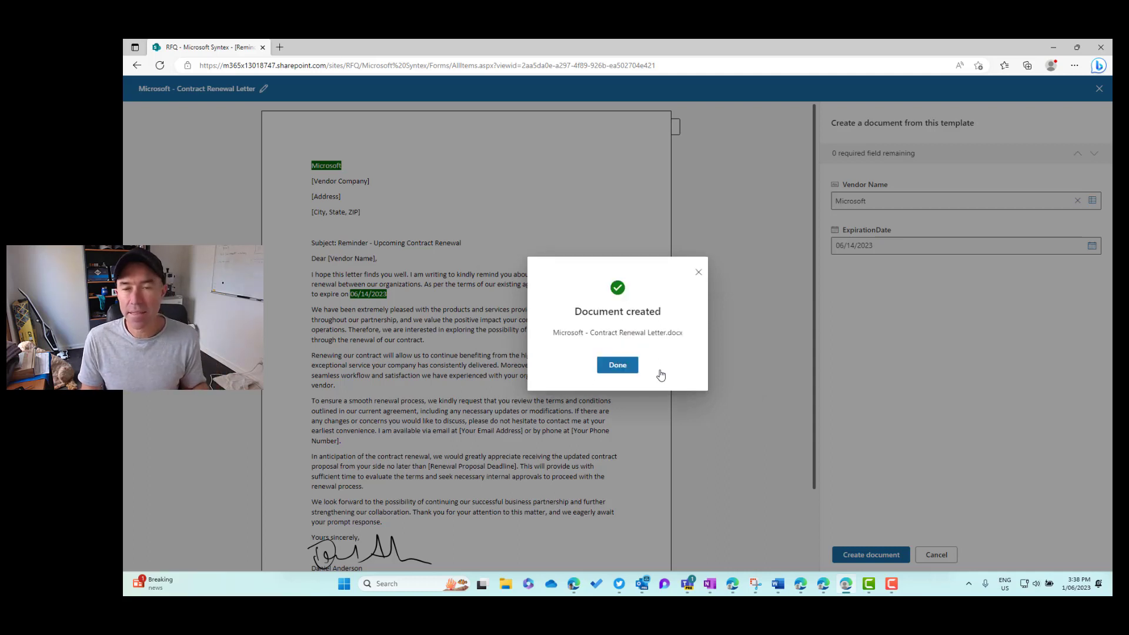
left_click(612, 372)
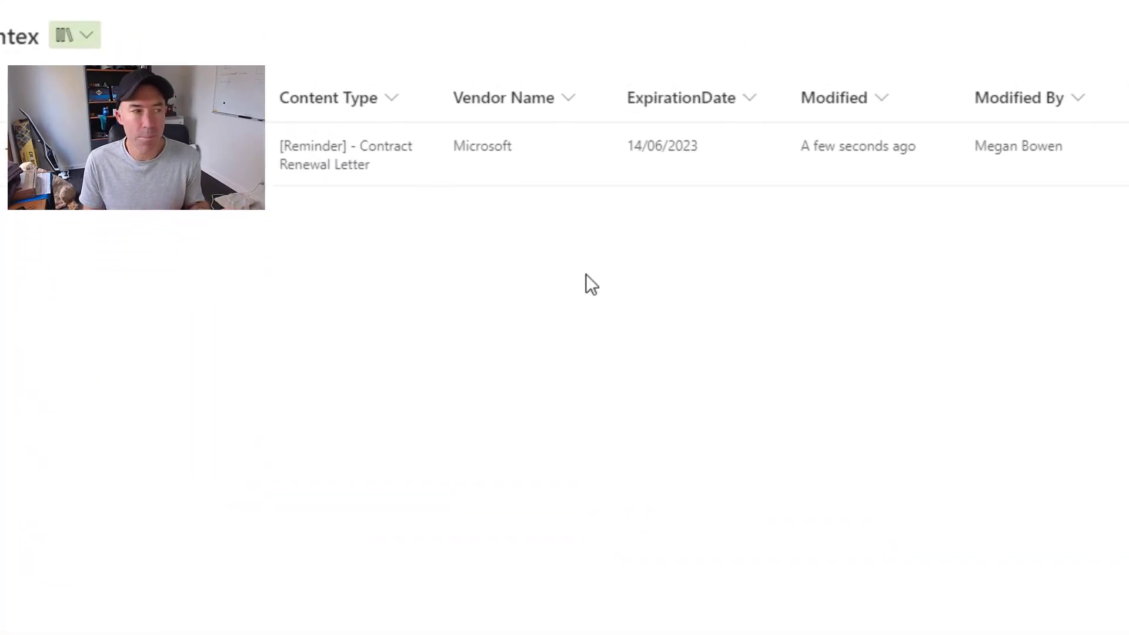
Widen the Vendor Name and Content Type columns, then start another letter from the renewal template.
left_click_drag(612, 96, 699, 95)
left_click_drag(443, 108, 518, 101)
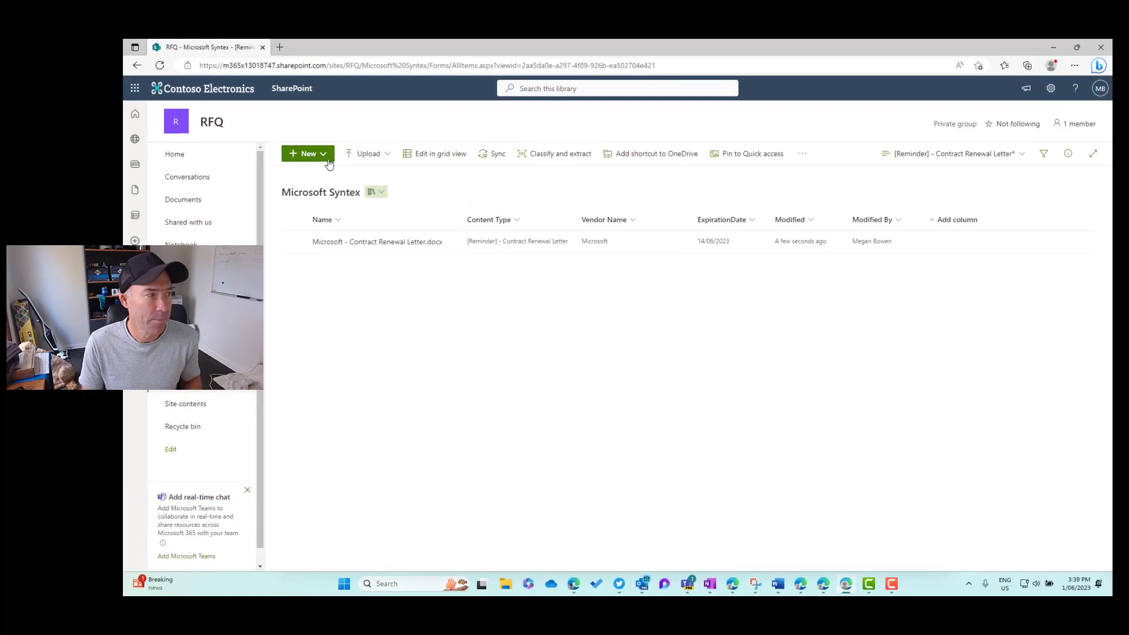
left_click(317, 154)
left_click(326, 305)
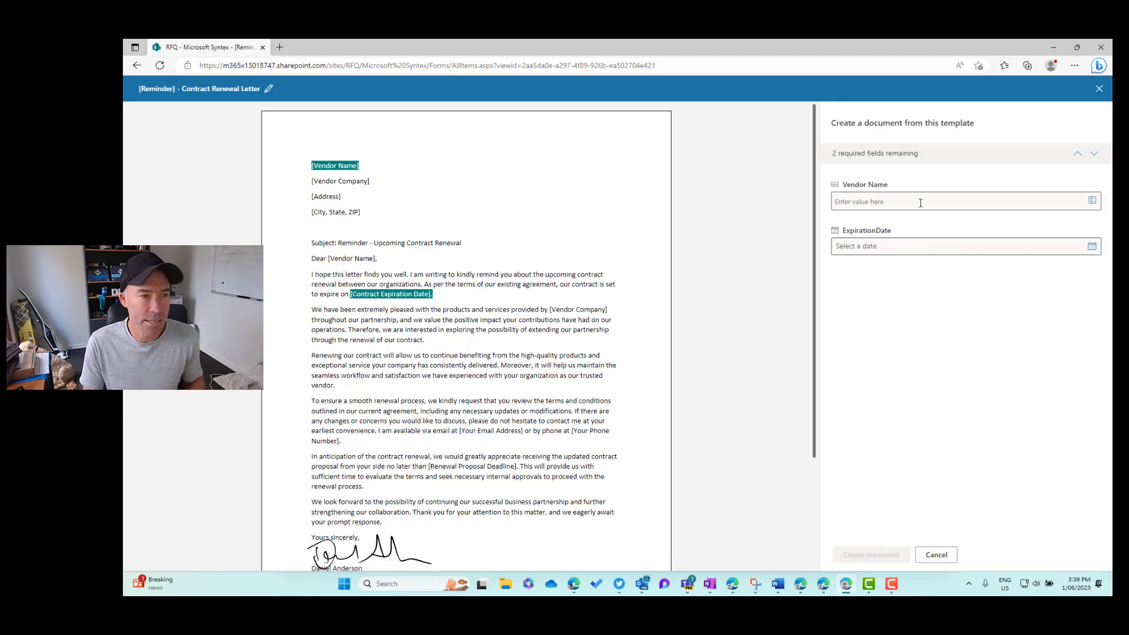
Fill in vendor Apple and expiration date 08/01/2023.
left_click(892, 201)
left_click(862, 248)
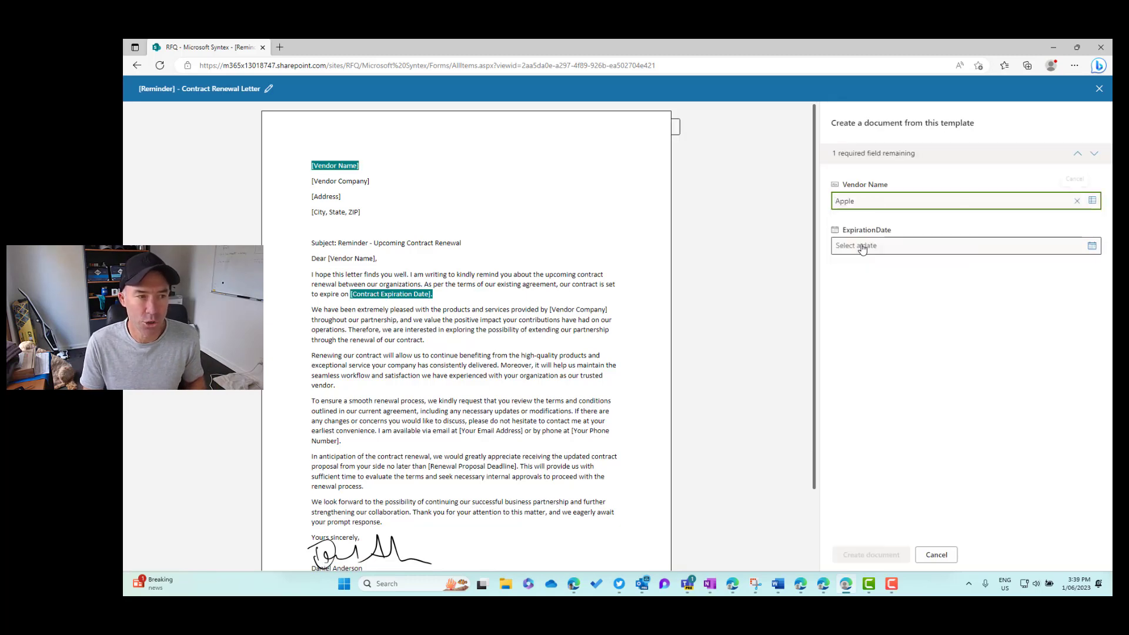
left_click(1069, 250)
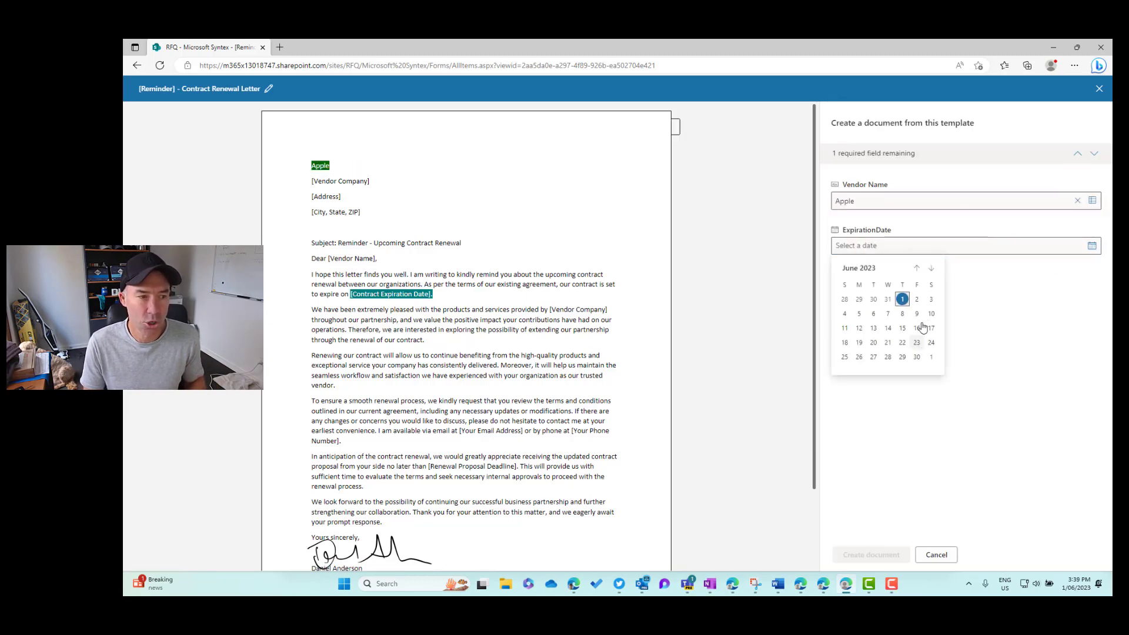
left_click(931, 268)
left_click(930, 268)
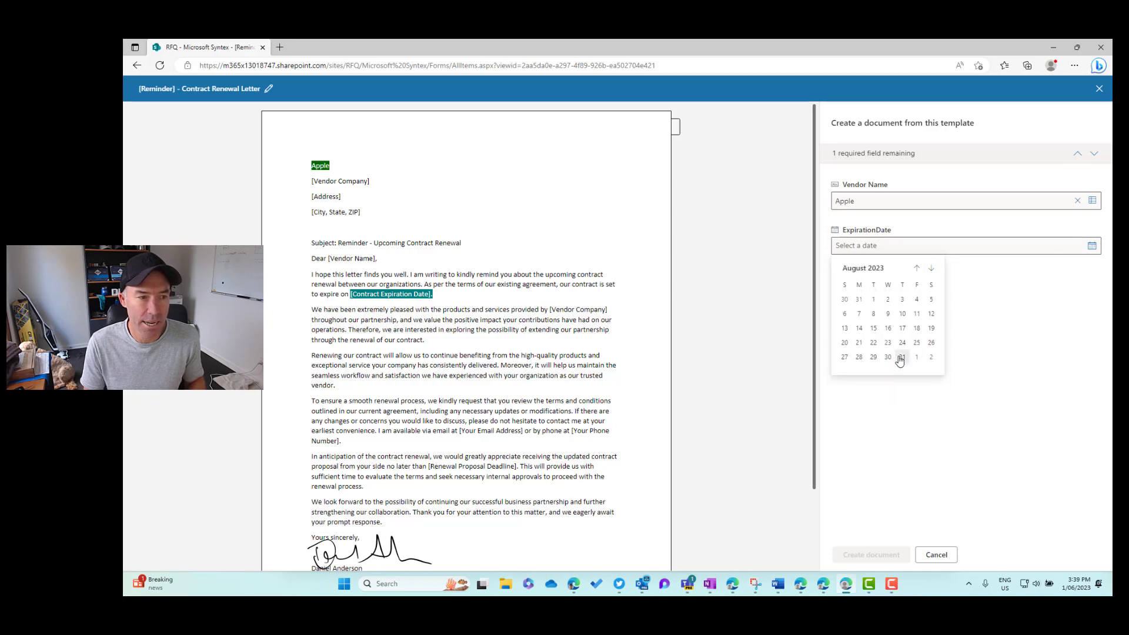
left_click(902, 356)
Create the document as 'Apple - Contract Renewal Letter' in PDF format.
left_click(886, 557)
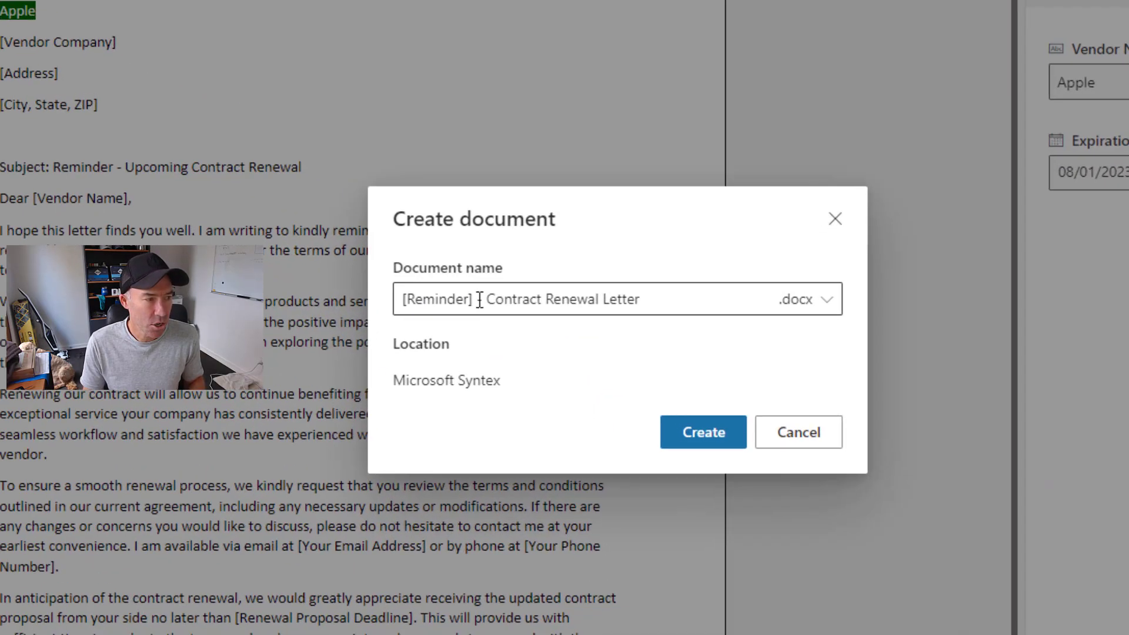
left_click_drag(480, 300, 366, 309)
type("Apple")
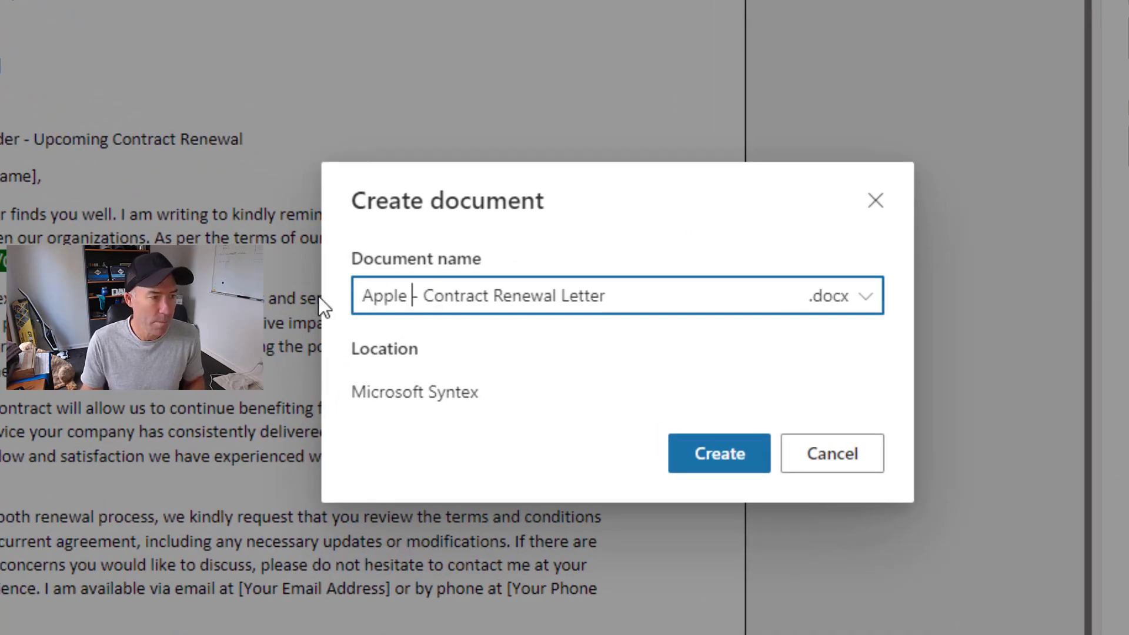
left_click(865, 296)
left_click(858, 376)
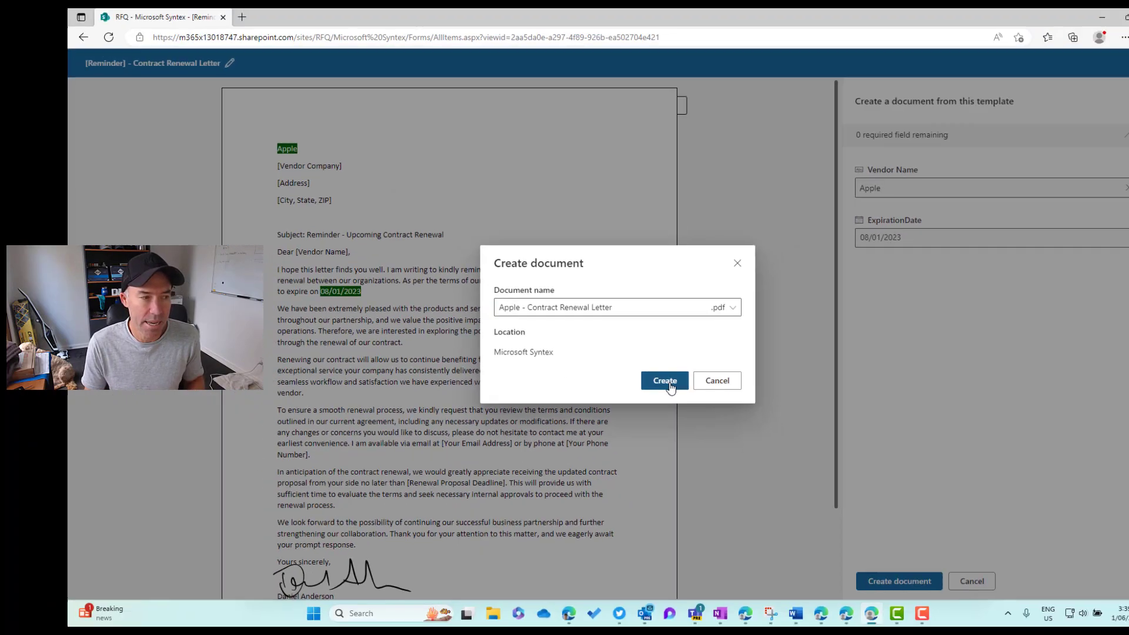
left_click(719, 453)
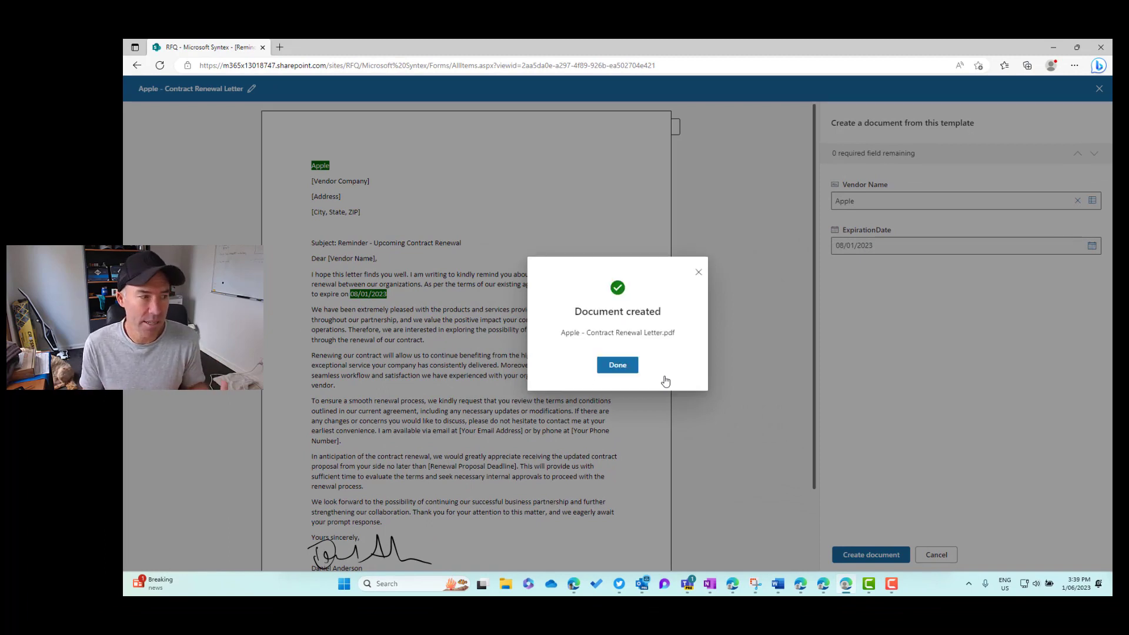
Group the library by Vendor Name and collapse the Apple and Microsoft groups.
left_click(616, 366)
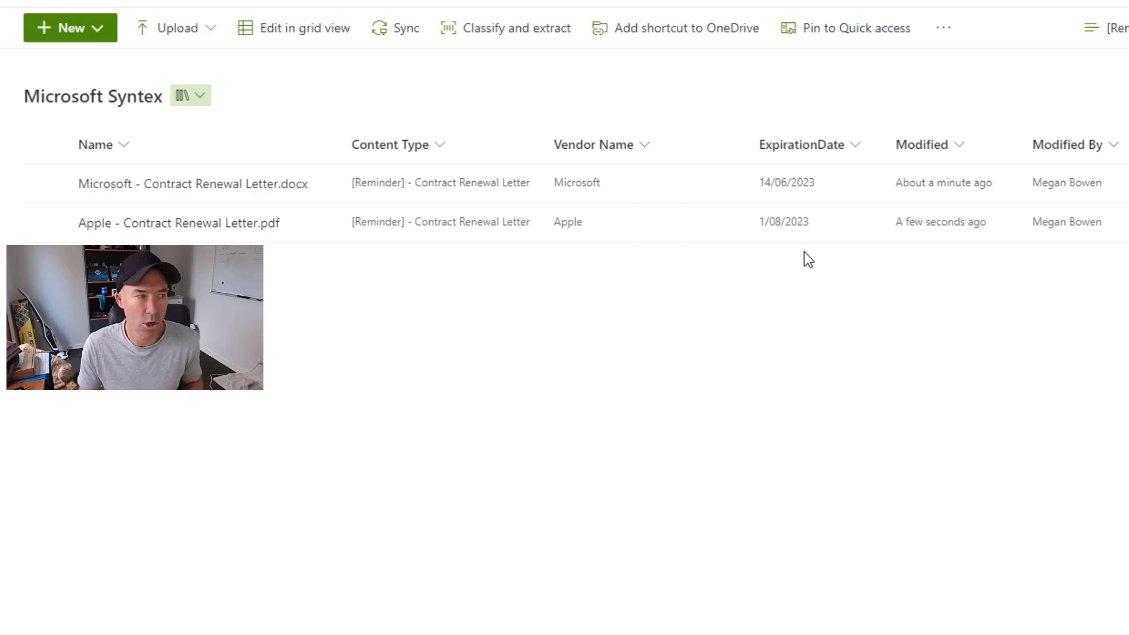
left_click(644, 142)
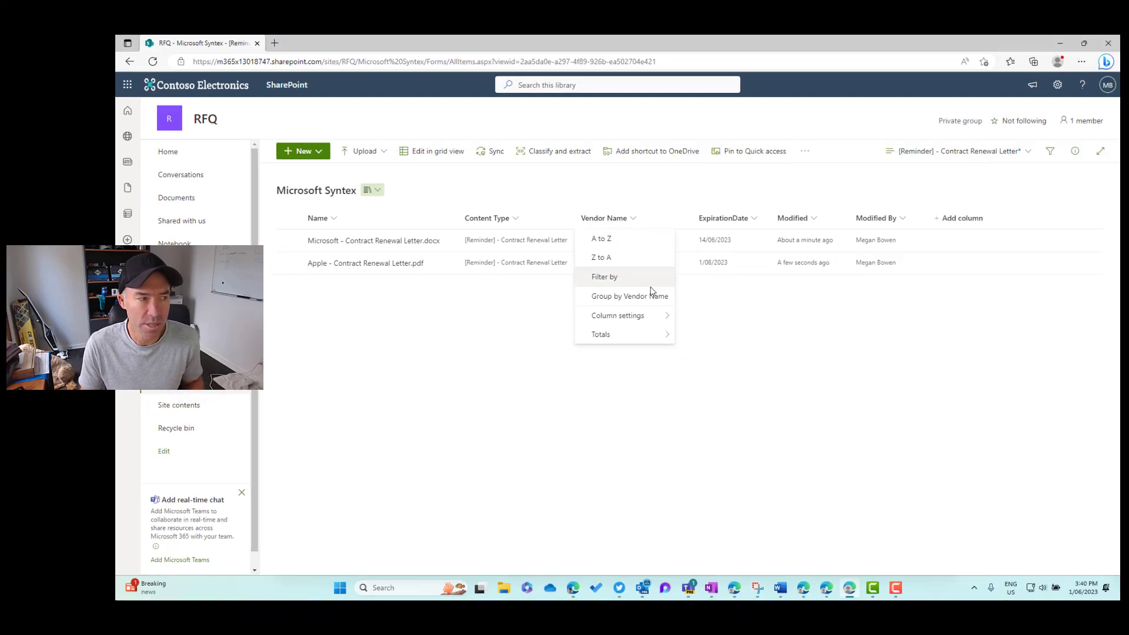
left_click(659, 285)
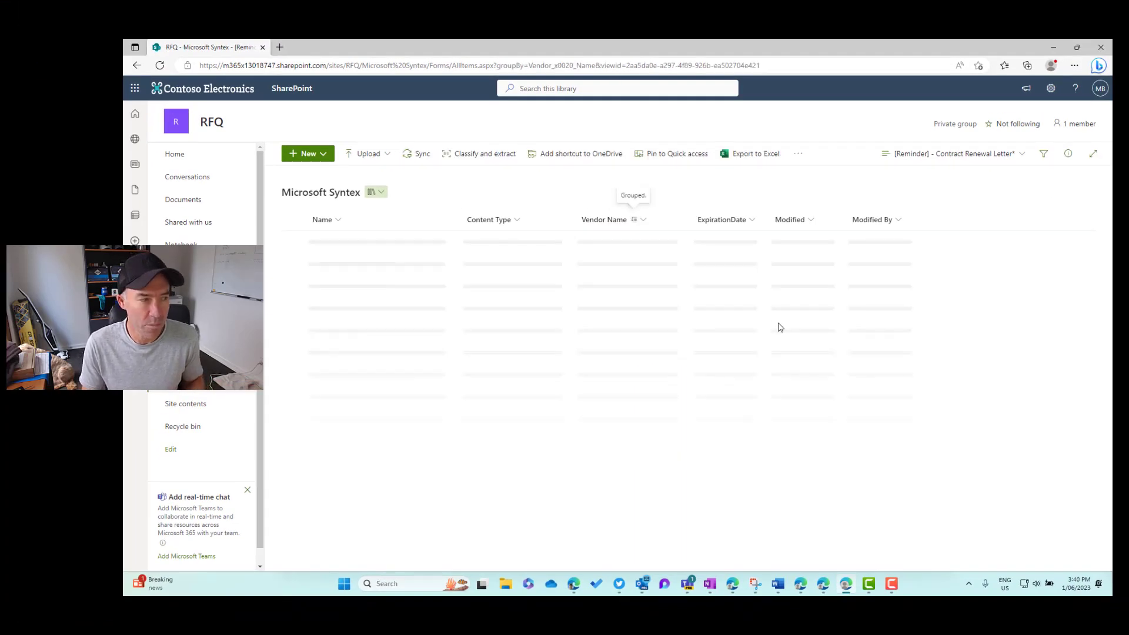
left_click(314, 219)
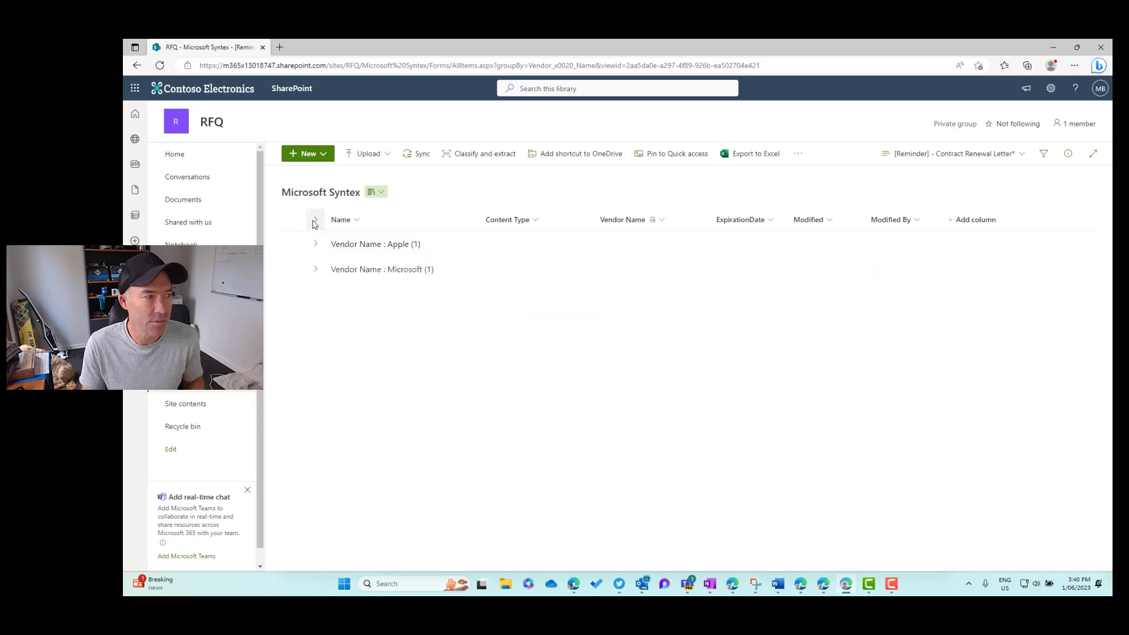